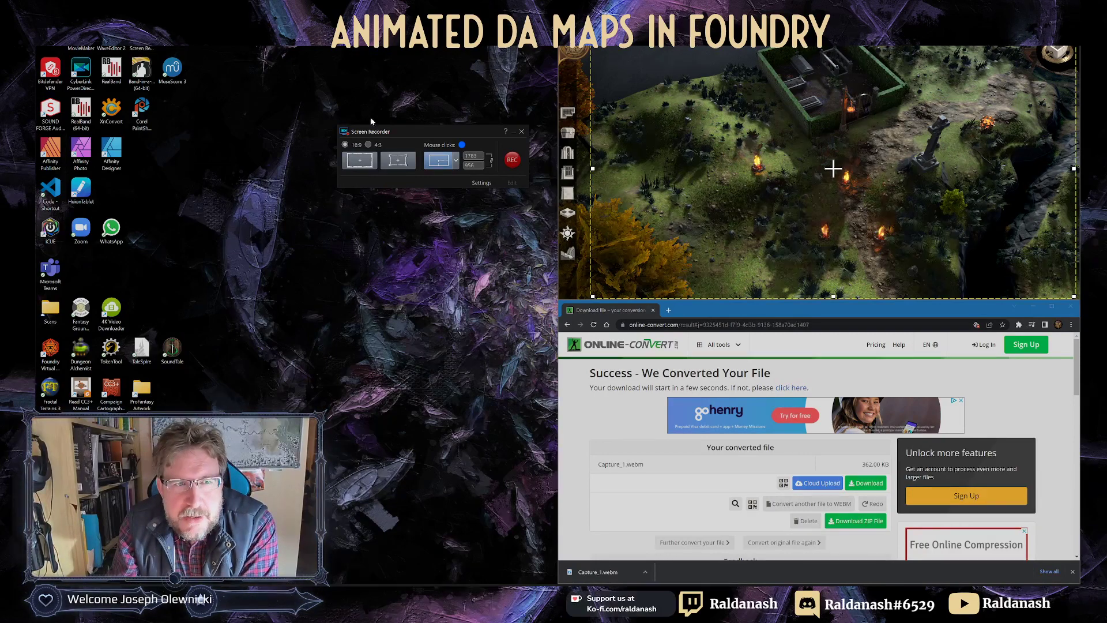
Move the recorder panel aside, narrow the capture region's right edge, and start recording the animated map
drag(403, 133, 388, 79)
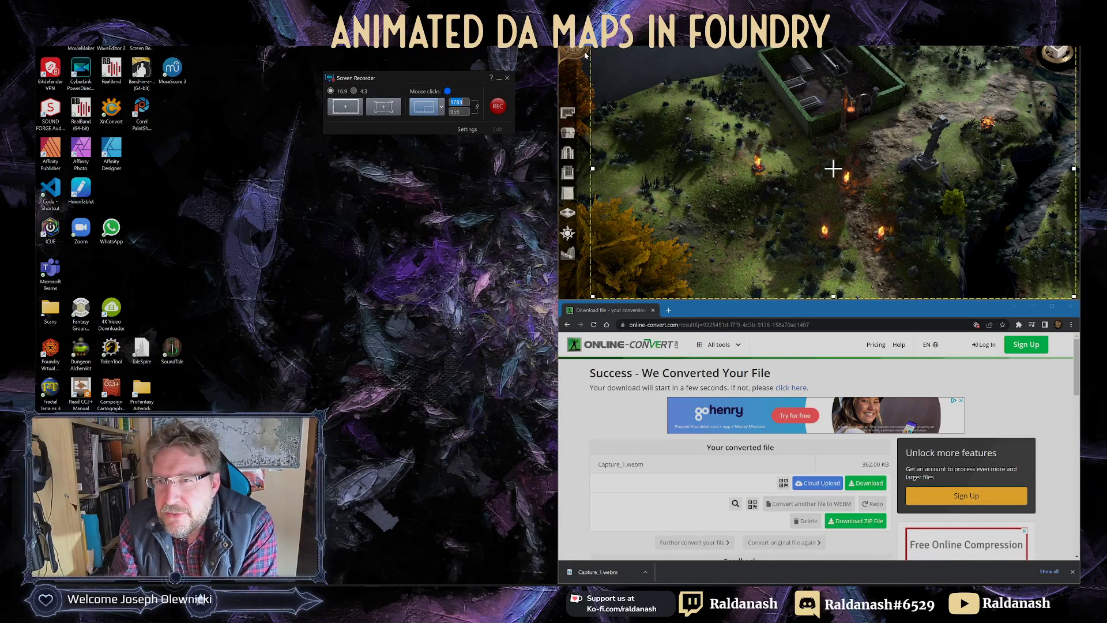
drag(1073, 168, 1035, 168)
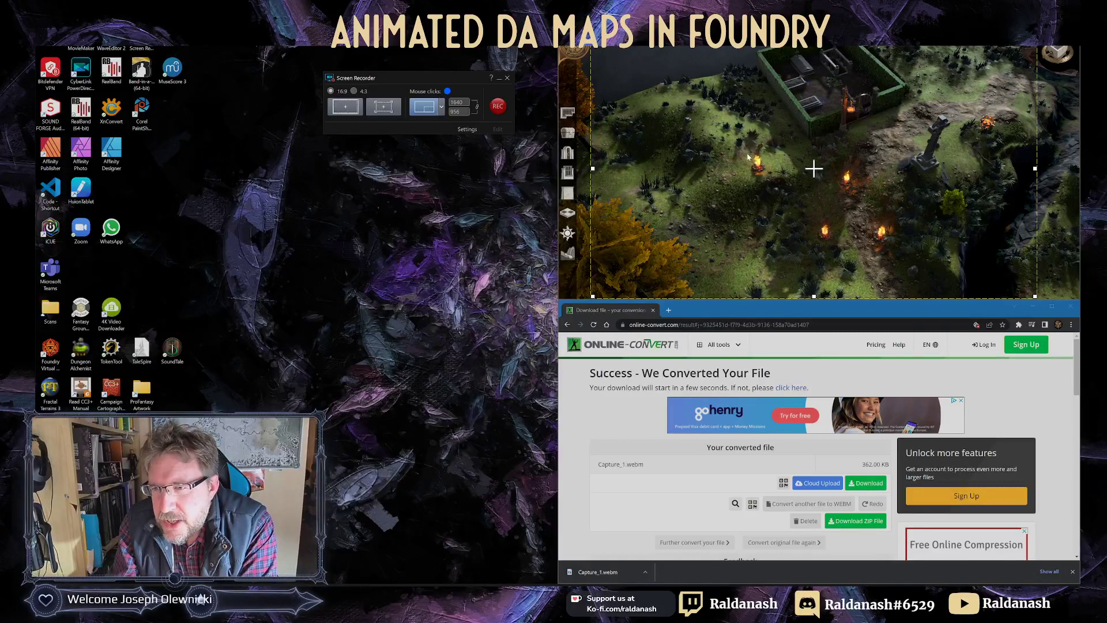
click(503, 109)
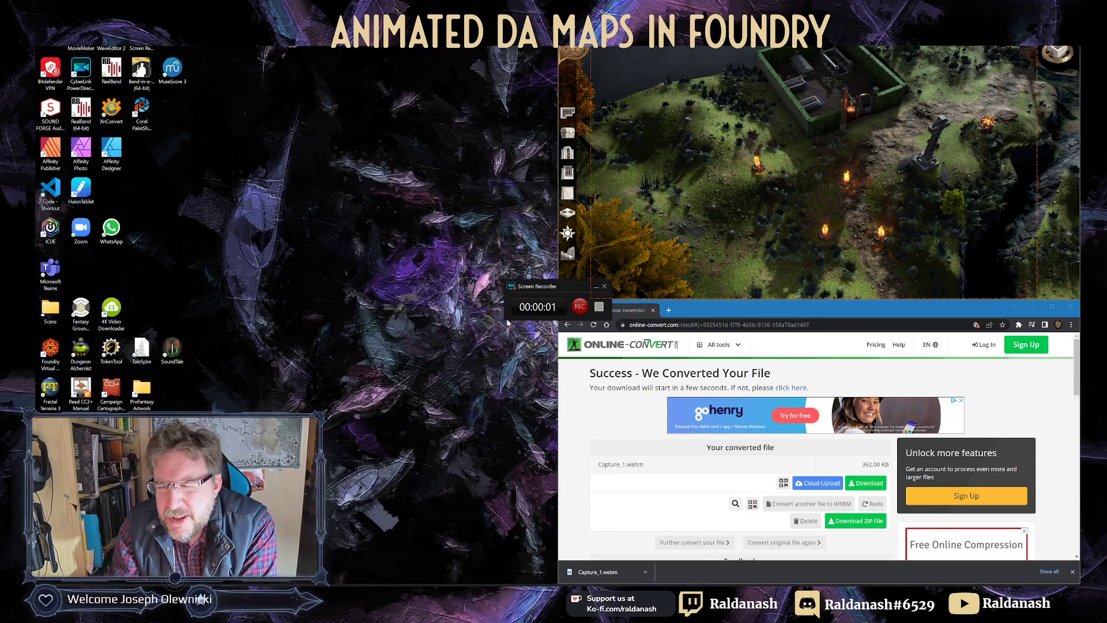
Stop recording, move Capture_3 from Documents onto the desktop, and minimize Explorer
click(600, 309)
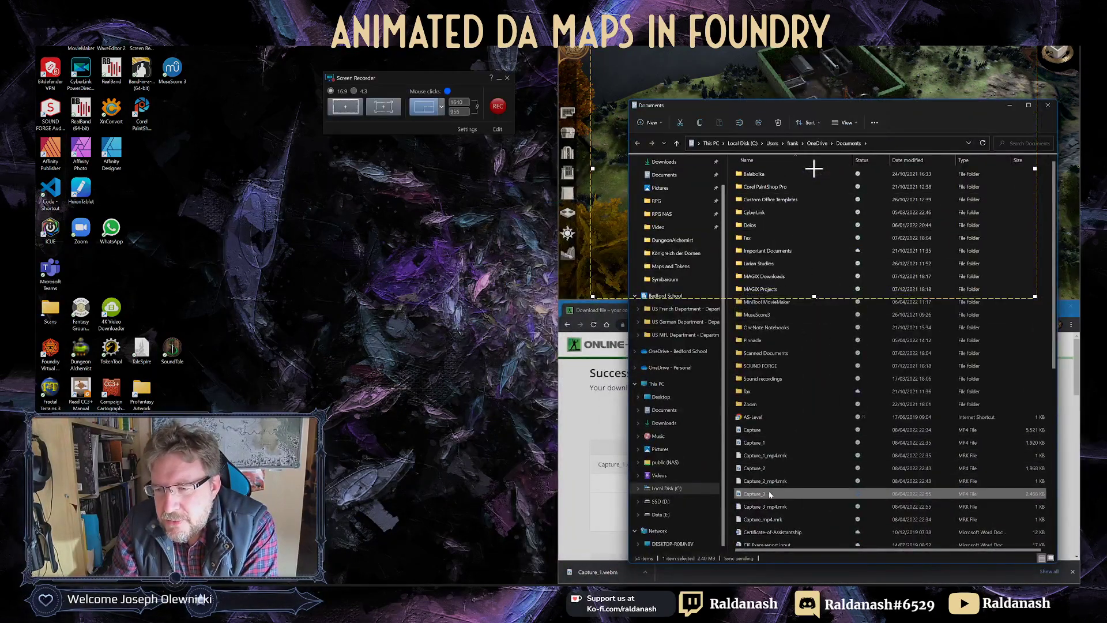
drag(769, 496, 409, 271)
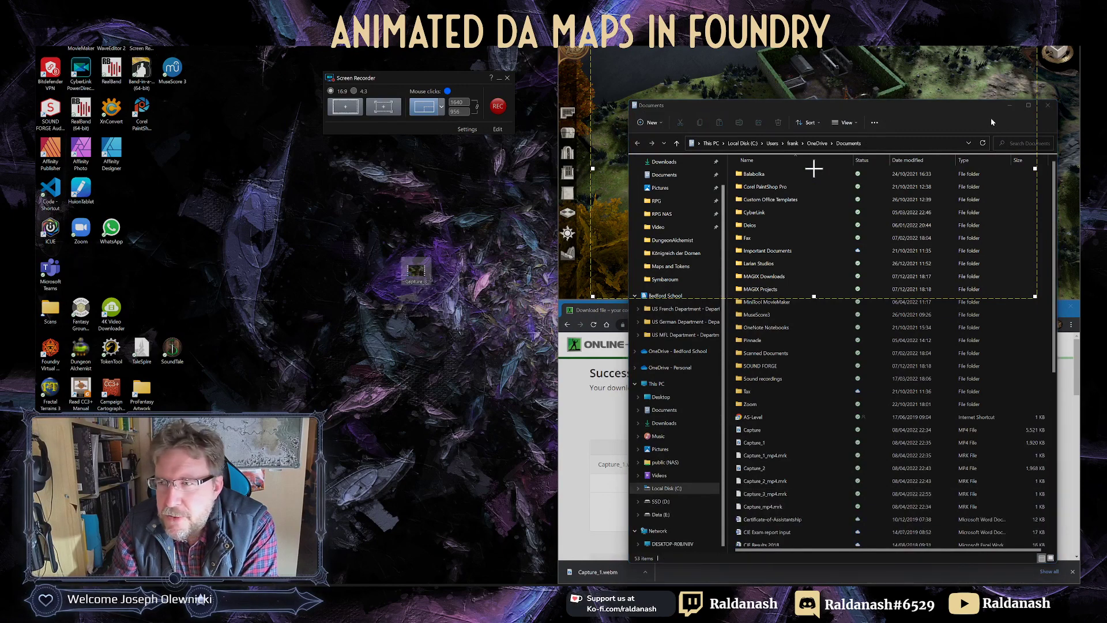
click(1015, 106)
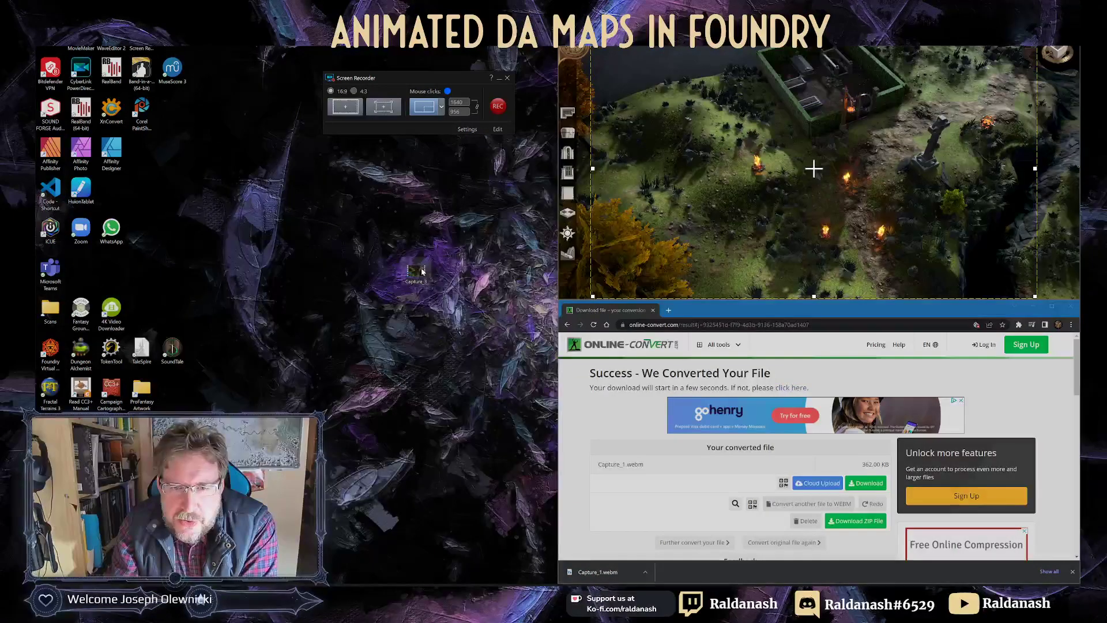
Preview the Capture_3 MP4 in a player to check the recording, then close it
double_click(422, 271)
drag(561, 293, 161, 115)
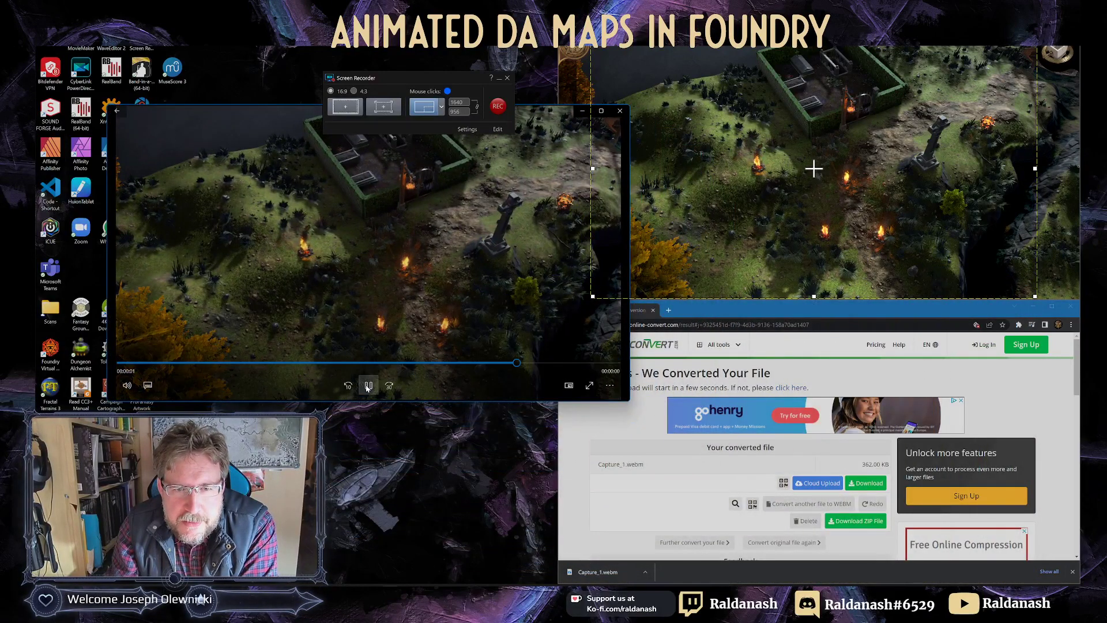
click(620, 111)
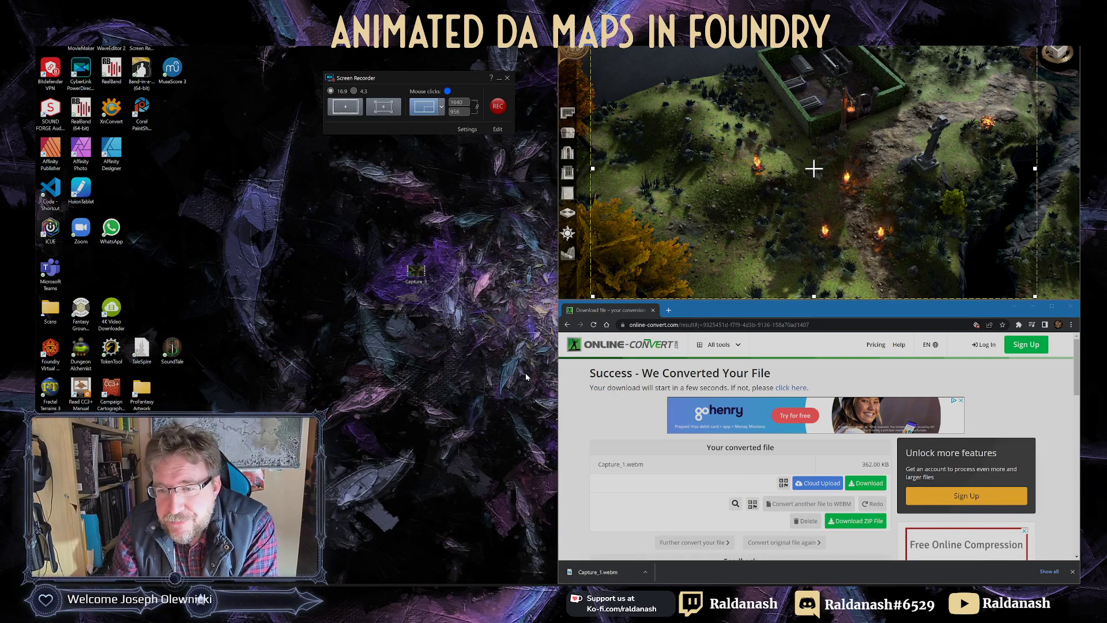
Load Capture_3 into the browser, check the cloud upload options, then close the clip's tab
scroll(727, 466, down, 1)
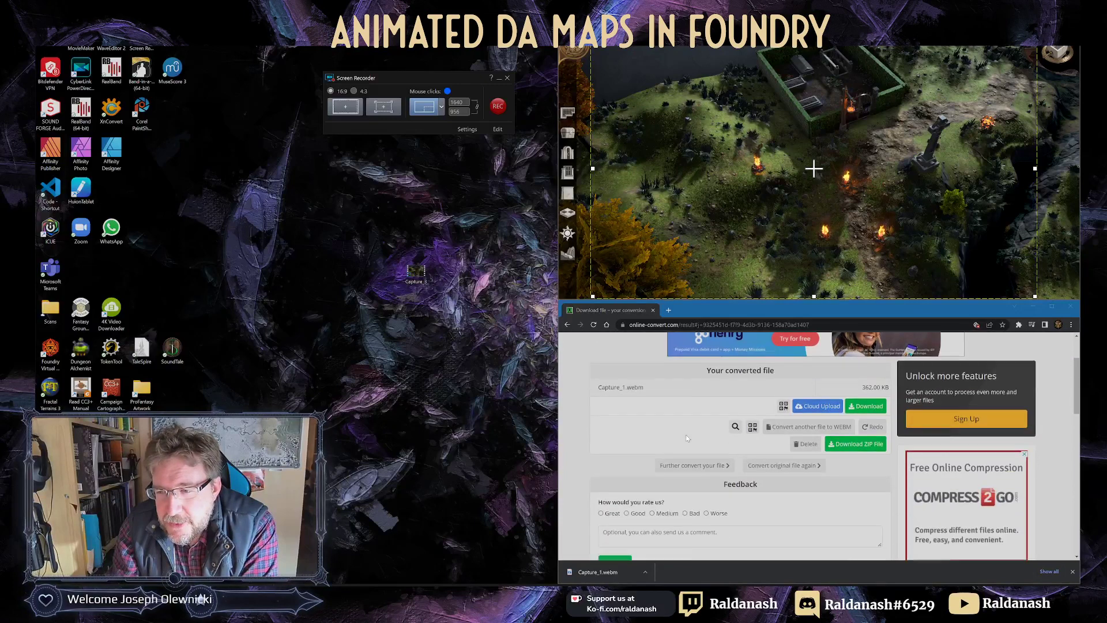
drag(402, 279, 669, 411)
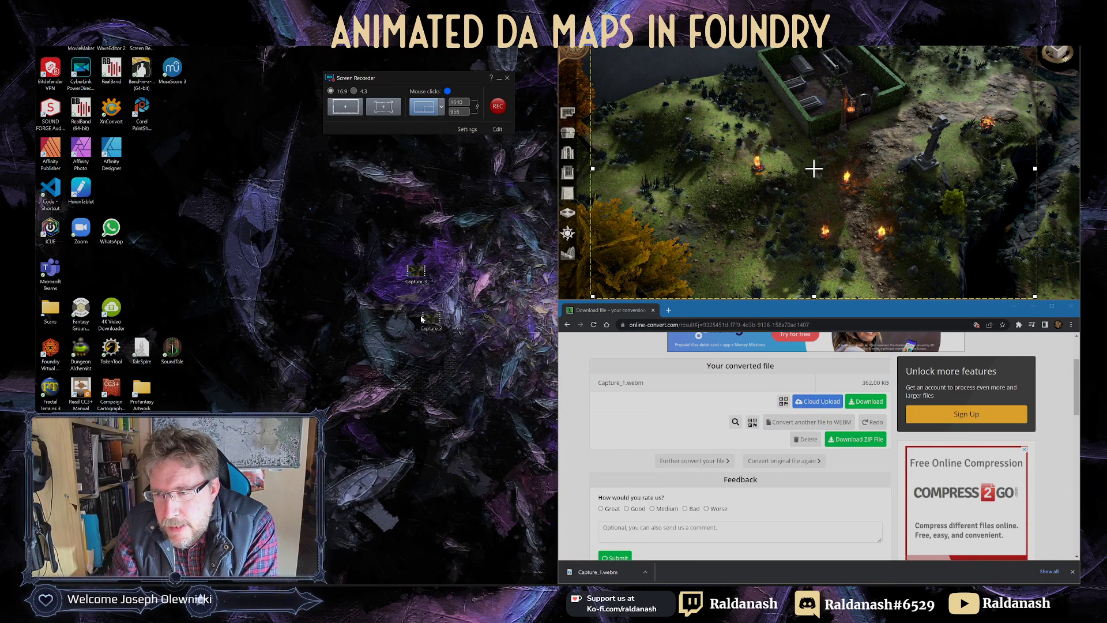
click(811, 402)
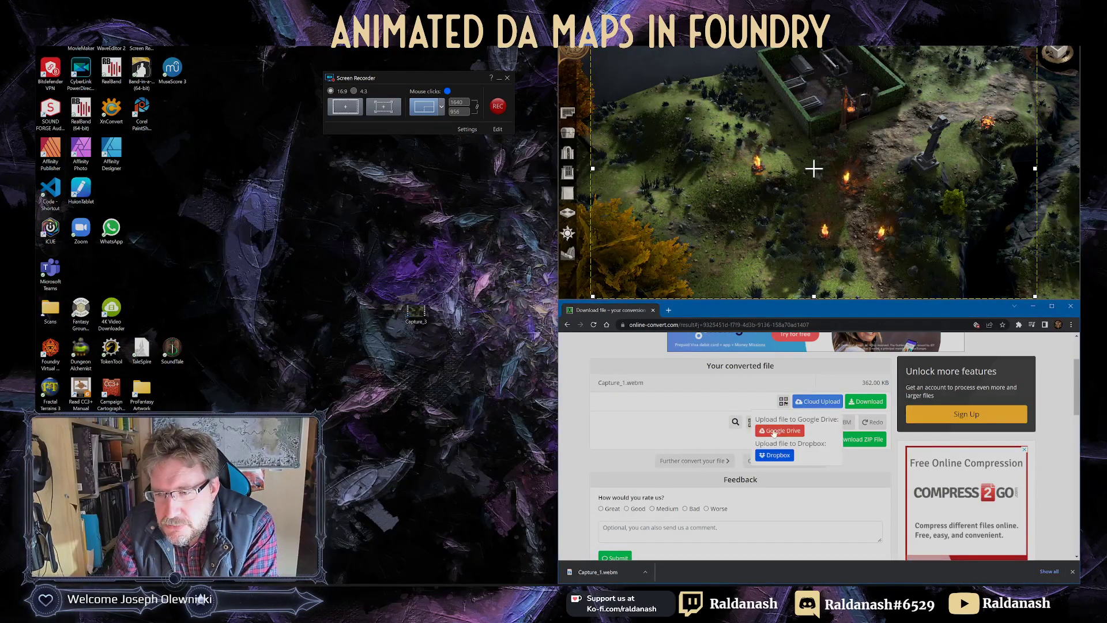
click(707, 423)
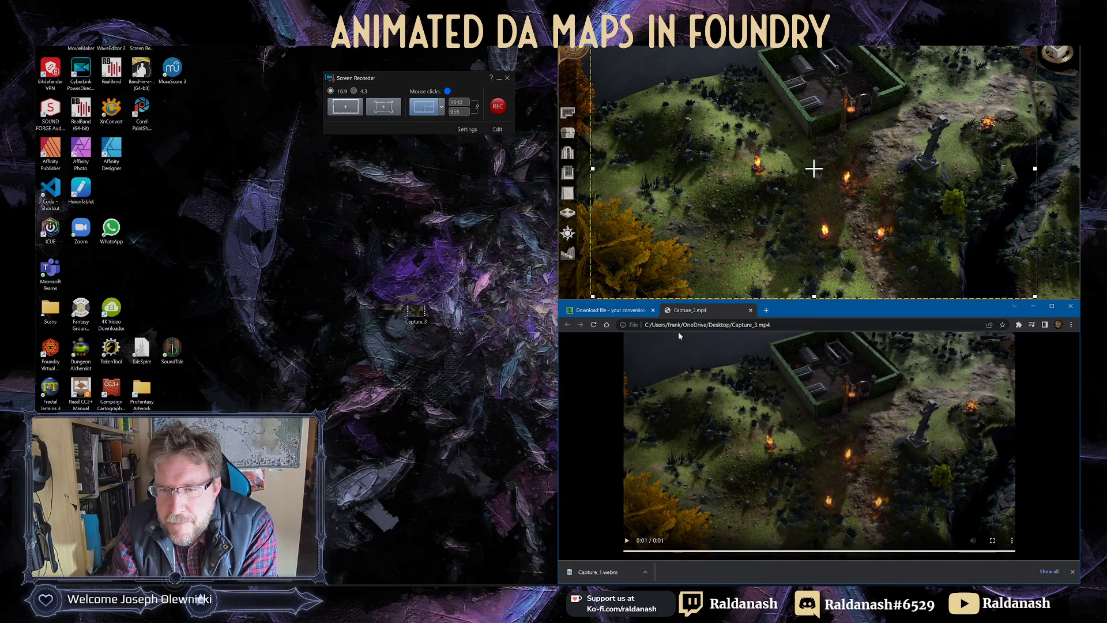
click(751, 310)
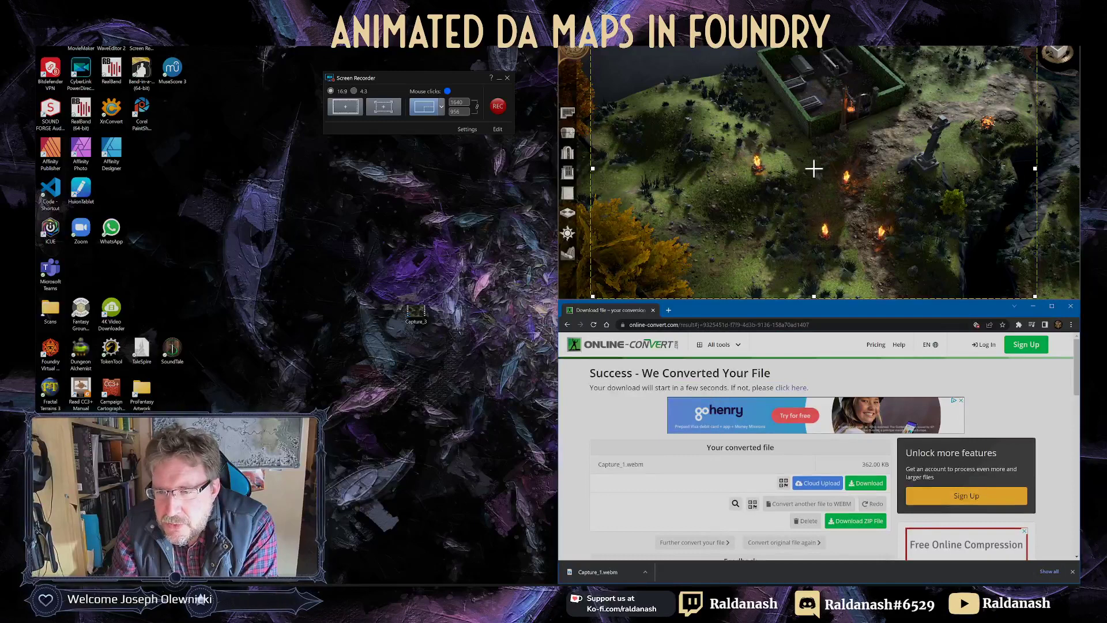
Redo the Capture_1 conversion so Capture_1 (1).webm downloads, and dismiss the daily-tasks notice
click(595, 325)
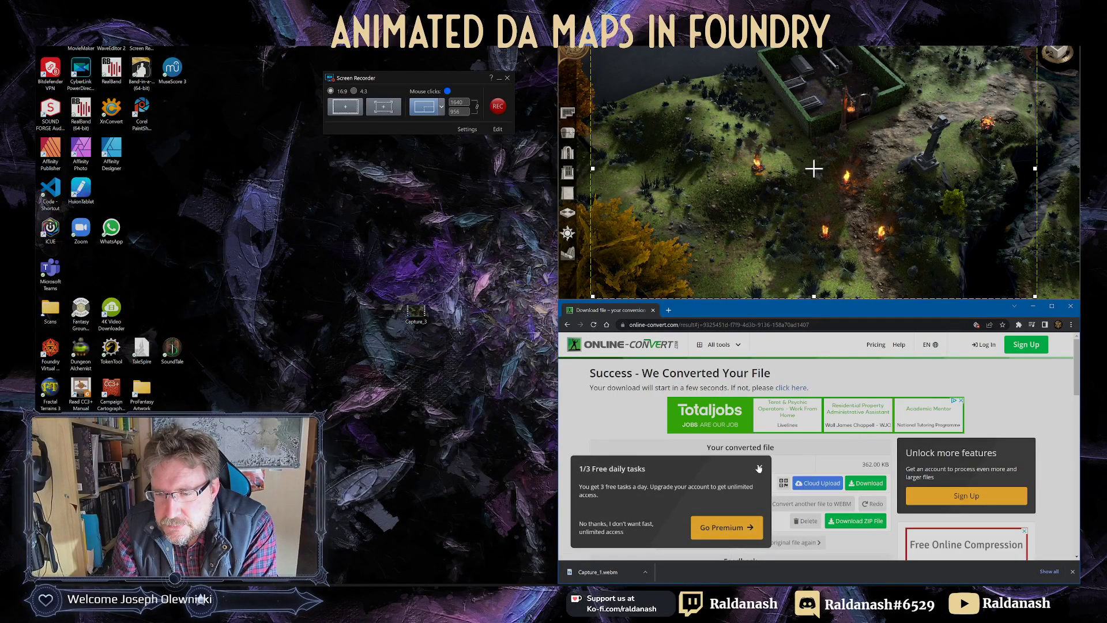
click(760, 468)
scroll(779, 470, down, 1)
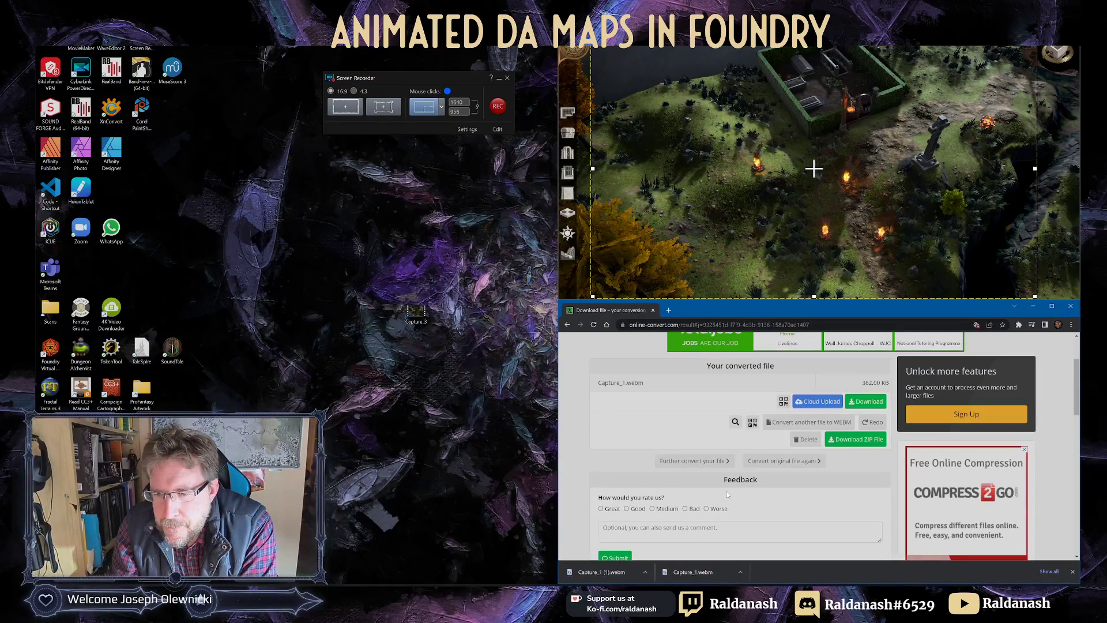
scroll(750, 490, down, 2)
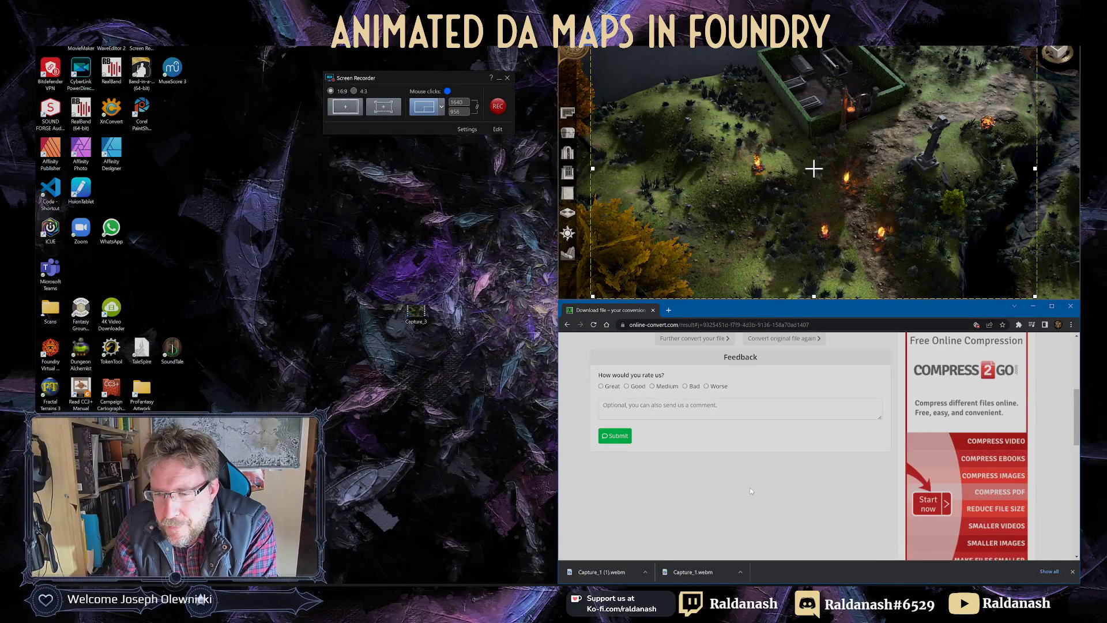
scroll(749, 486, up, 4)
click(712, 327)
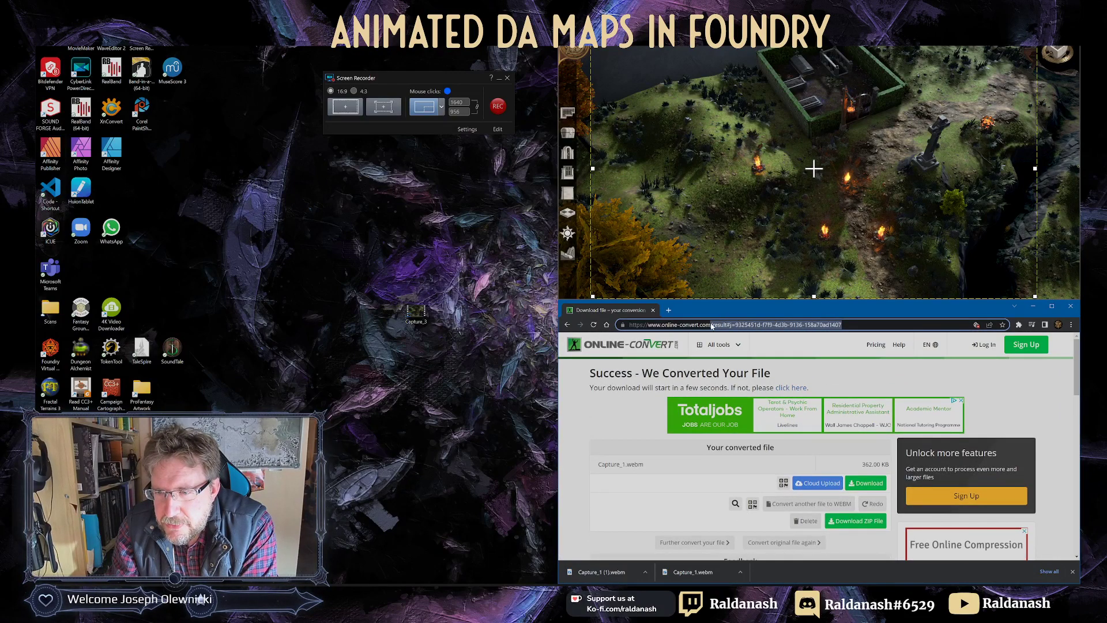
Go to online-convert.com, choose Video converter to WEBM, and upload Capture_3.mp4 (2.41 MB)
text(online-convert.com)
key(Return)
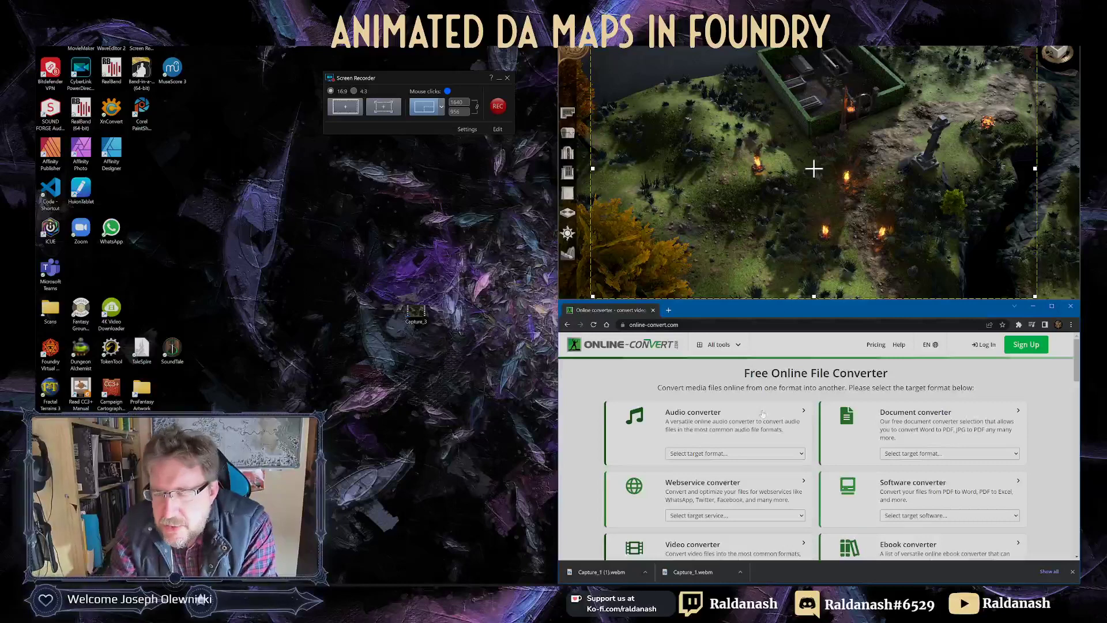
scroll(863, 436, down, 2)
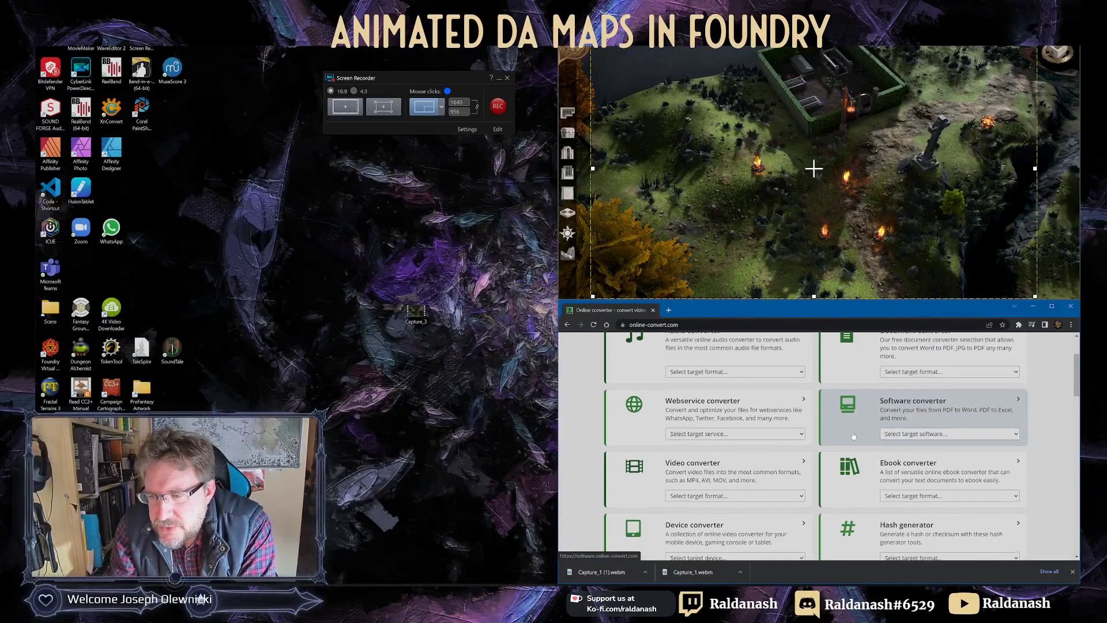
scroll(738, 412, down, 2)
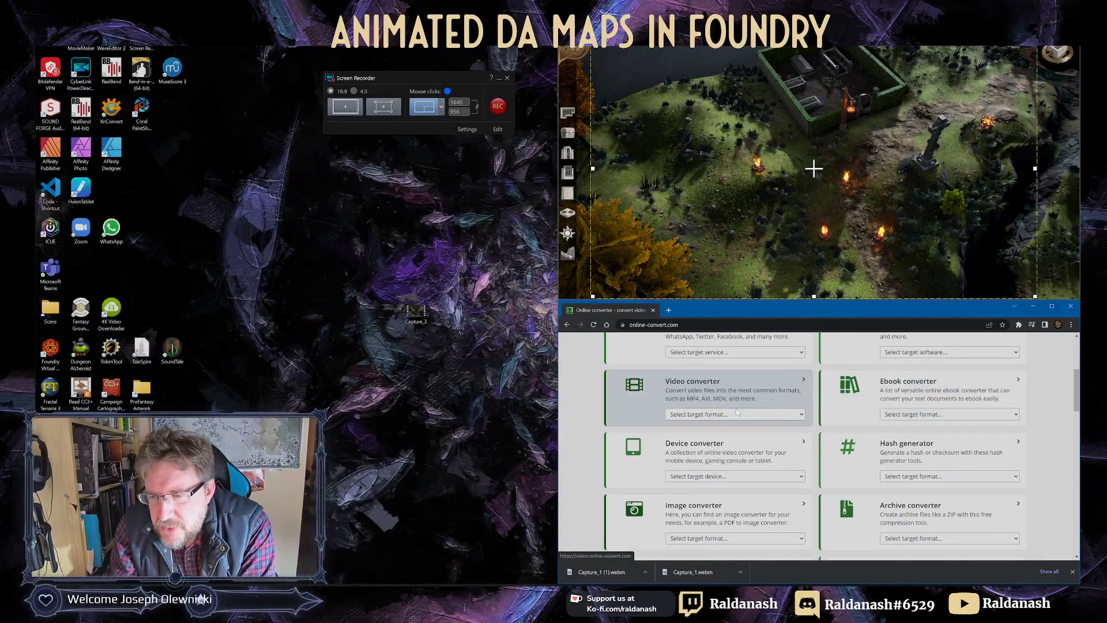
click(707, 413)
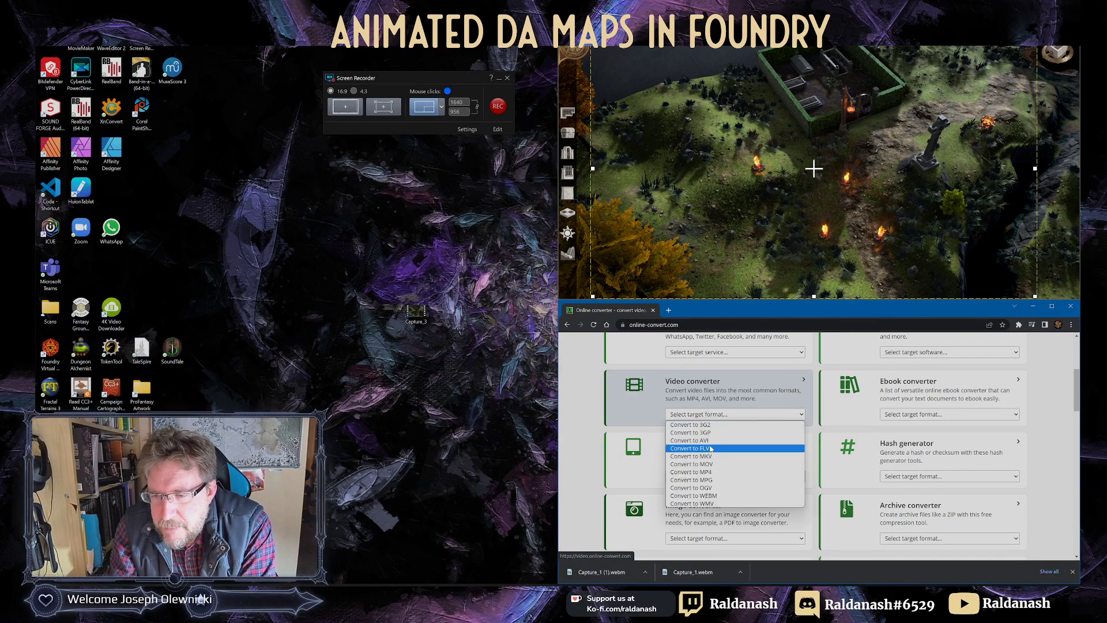
click(721, 495)
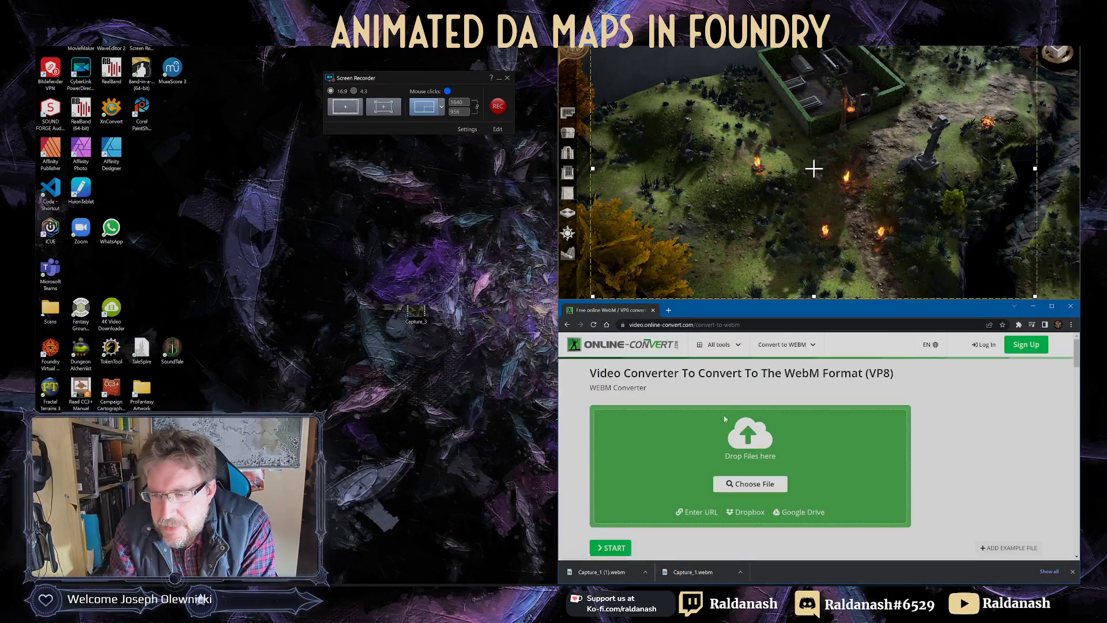
drag(416, 314, 747, 456)
scroll(853, 490, down, 2)
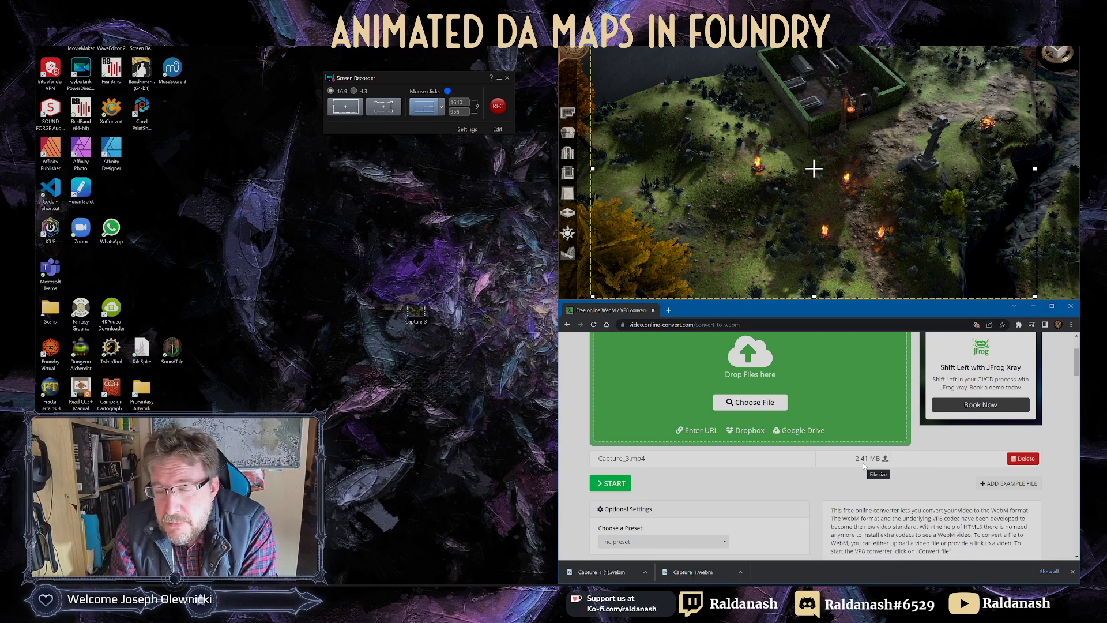
Convert Capture_3 to a 475.69 KB Capture_3.webm, download it, and return to Foundry
click(615, 484)
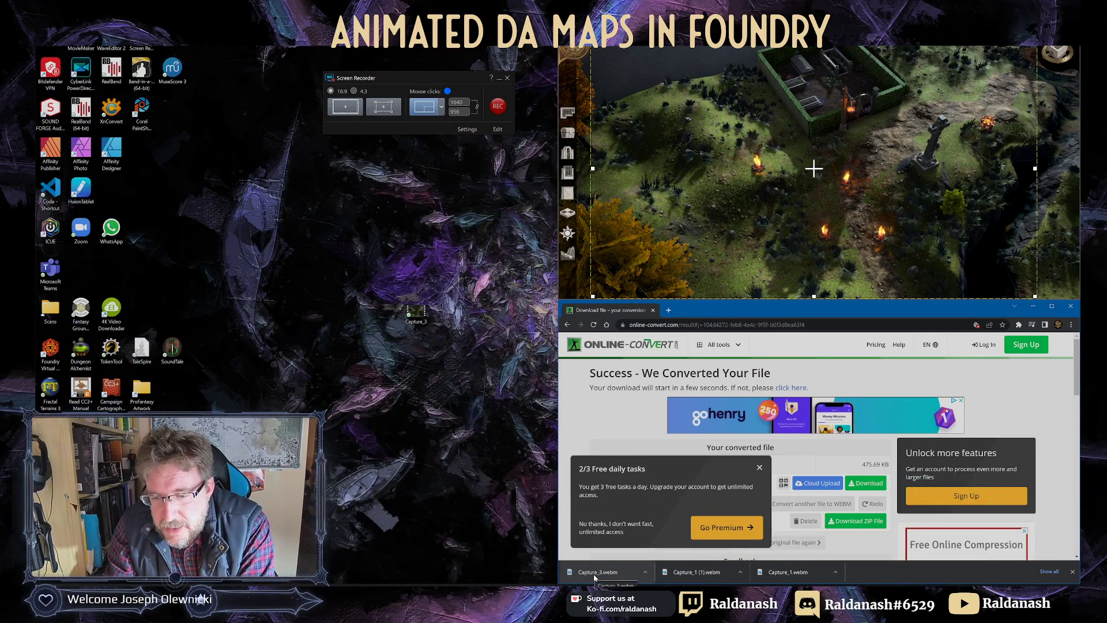
click(415, 315)
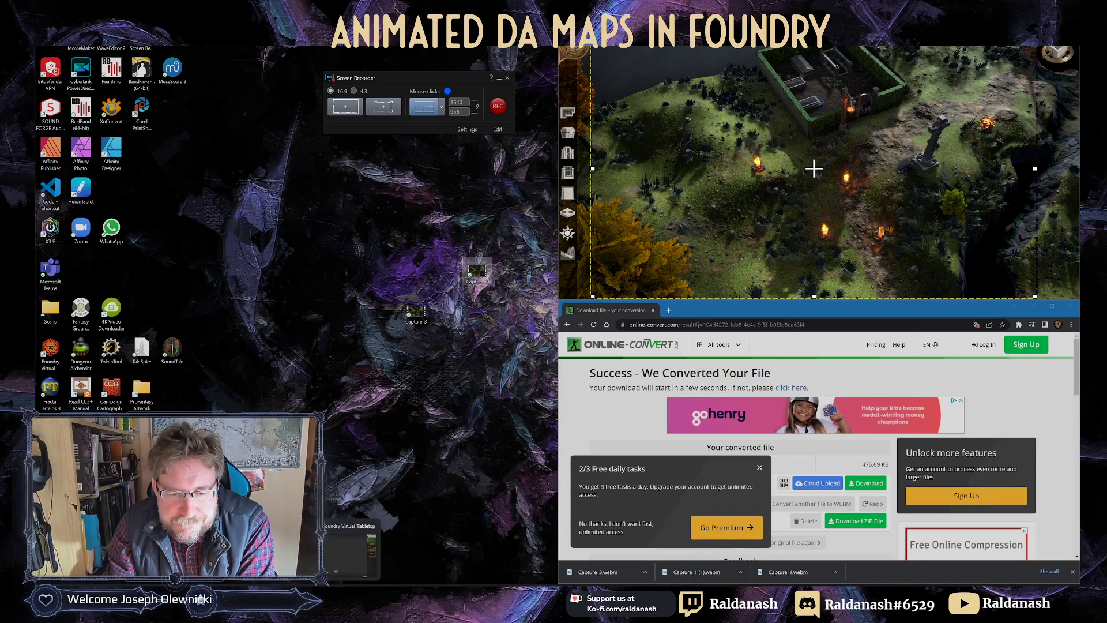
key(alt+Tab)
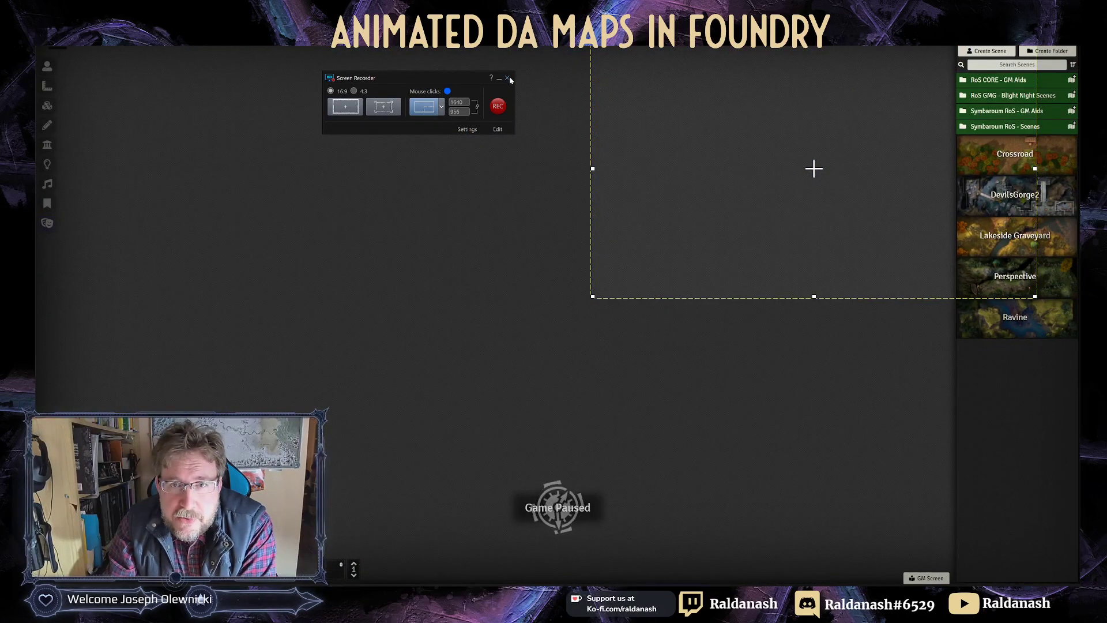
Close Screen Recorder and create a new Foundry scene named 'Webm'
key(F10)
click(988, 53)
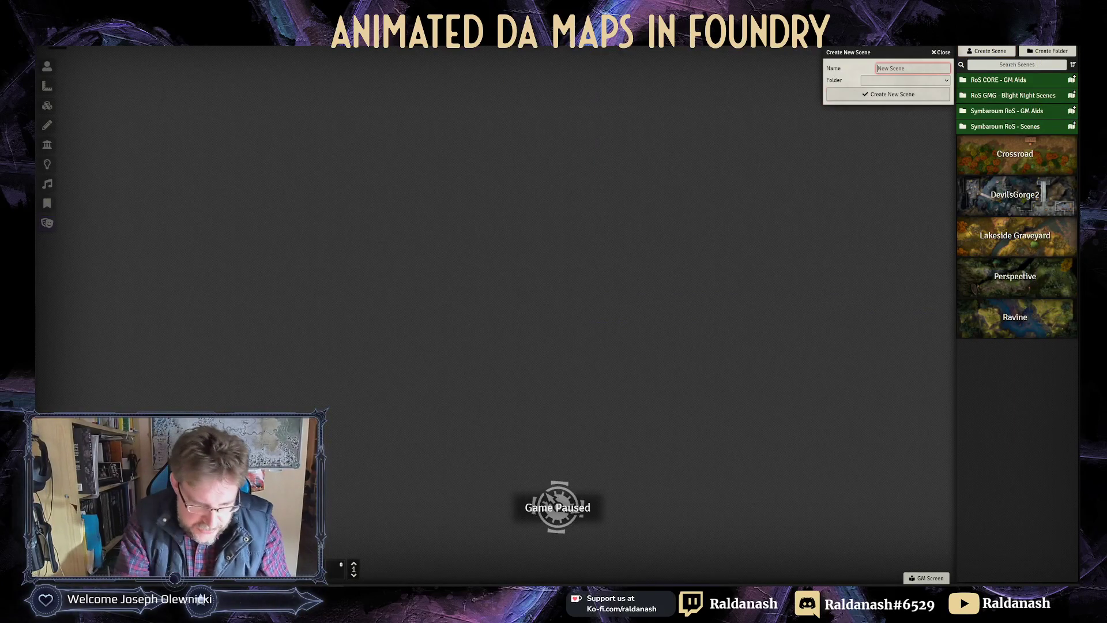
text(Webm)
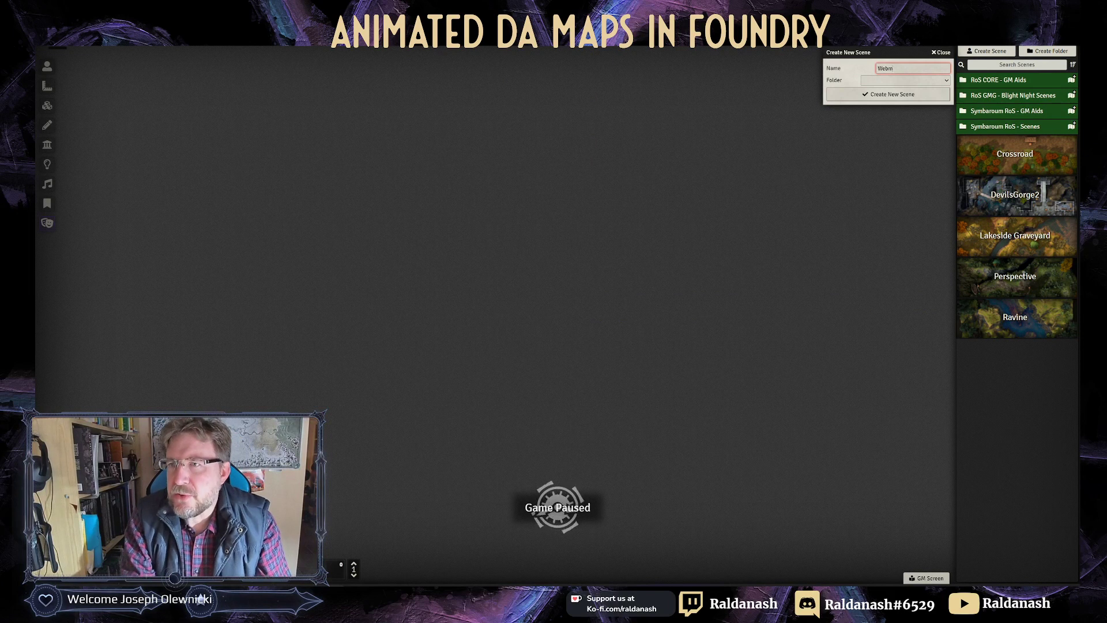
key(Return)
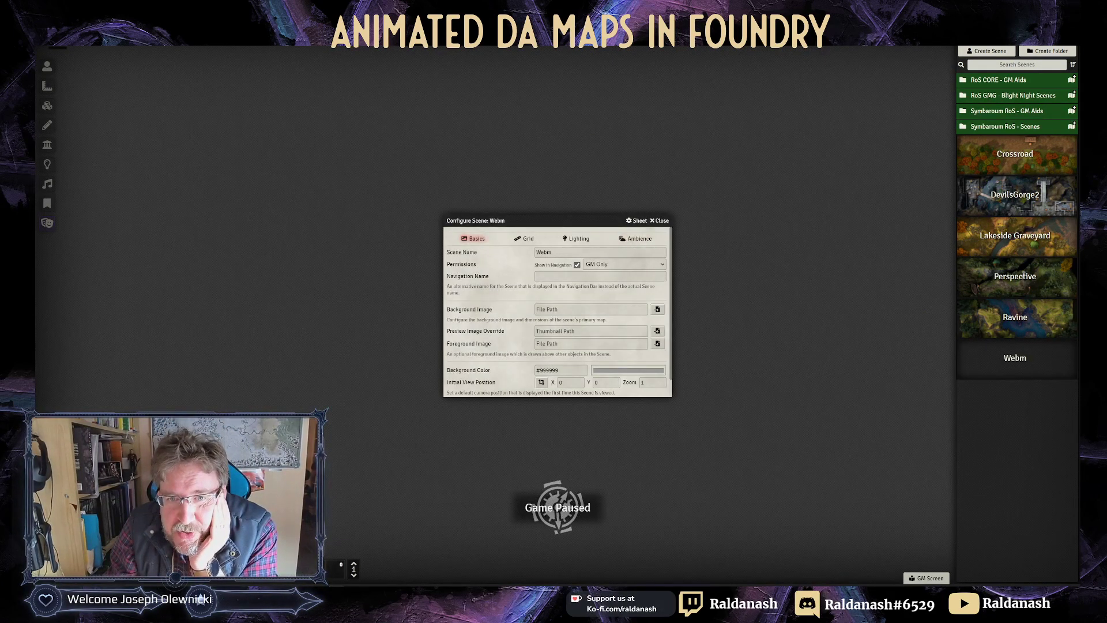
Upload Capture_3.webm from the Desktop to User Data and set it as the scene's background image
click(658, 309)
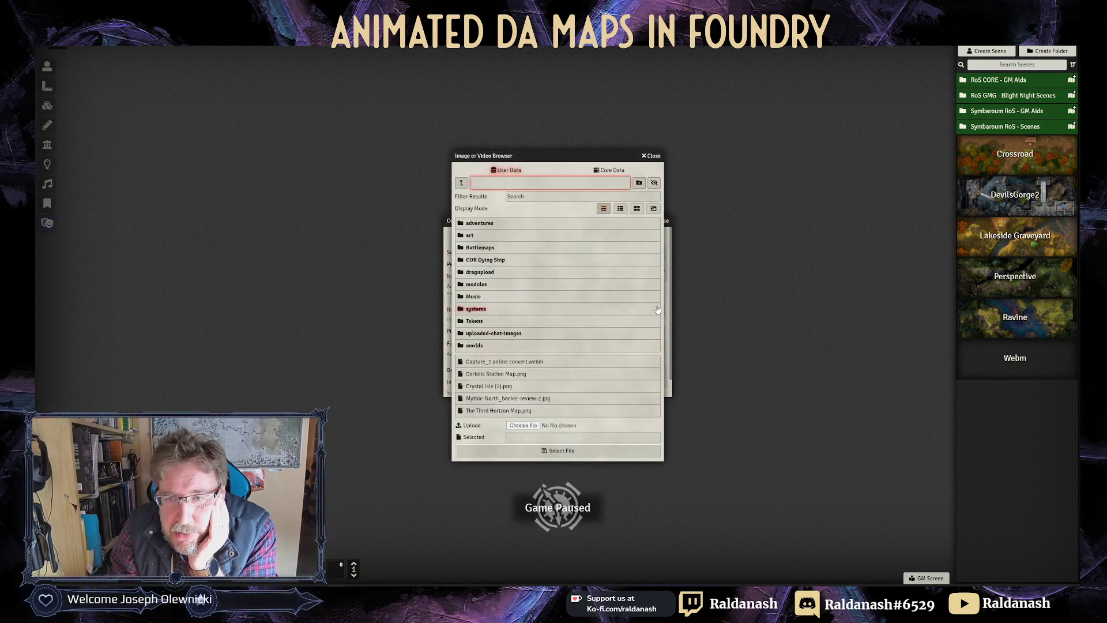
click(528, 426)
click(70, 277)
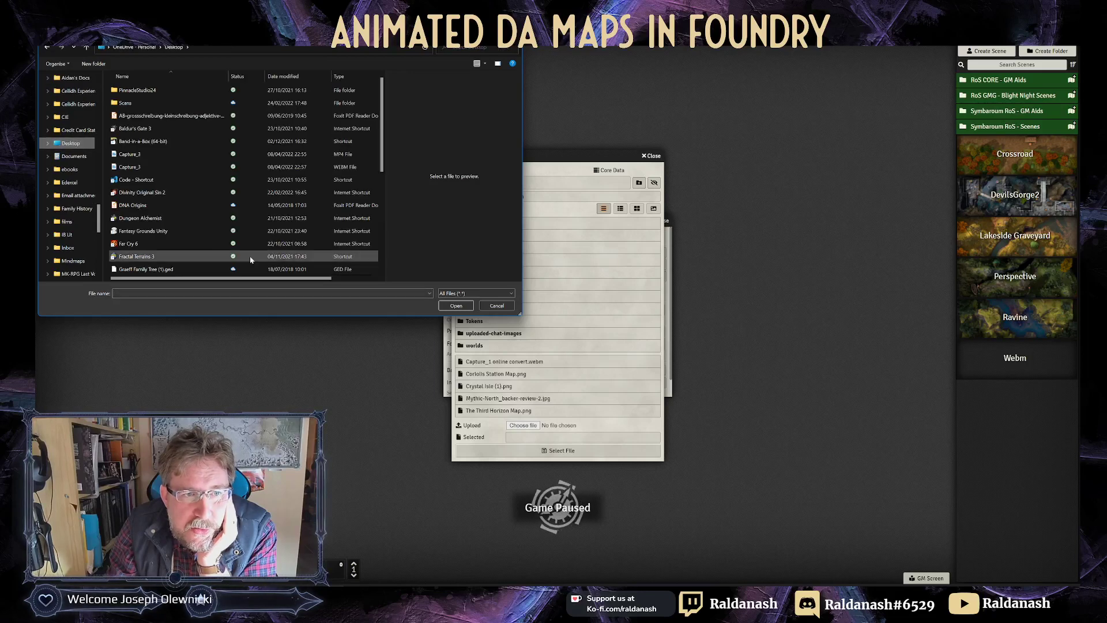
click(194, 168)
click(456, 306)
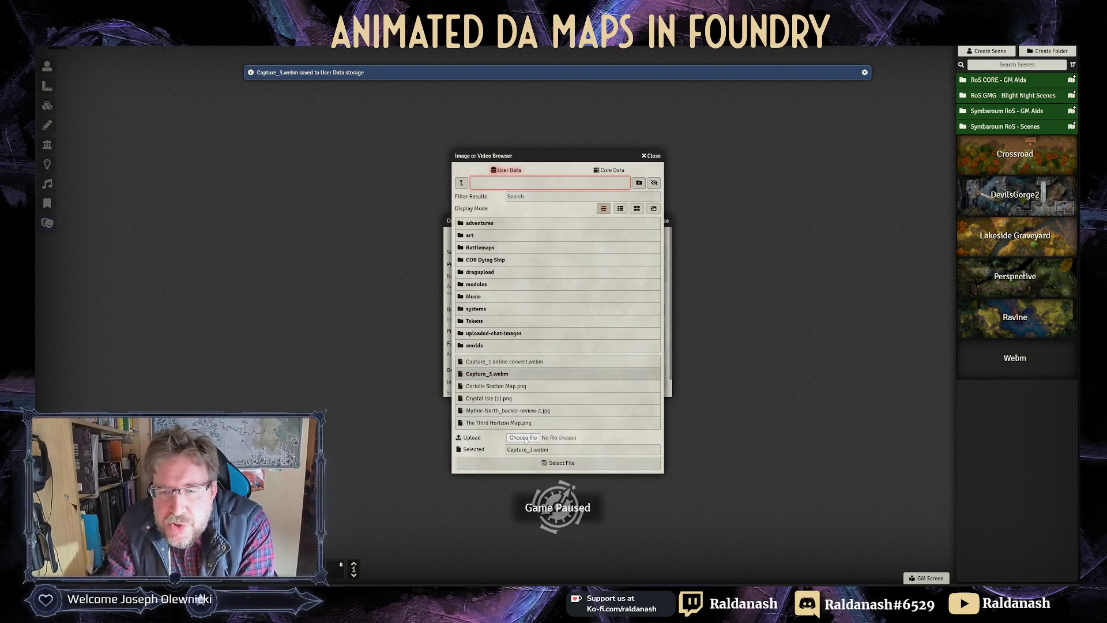
click(558, 463)
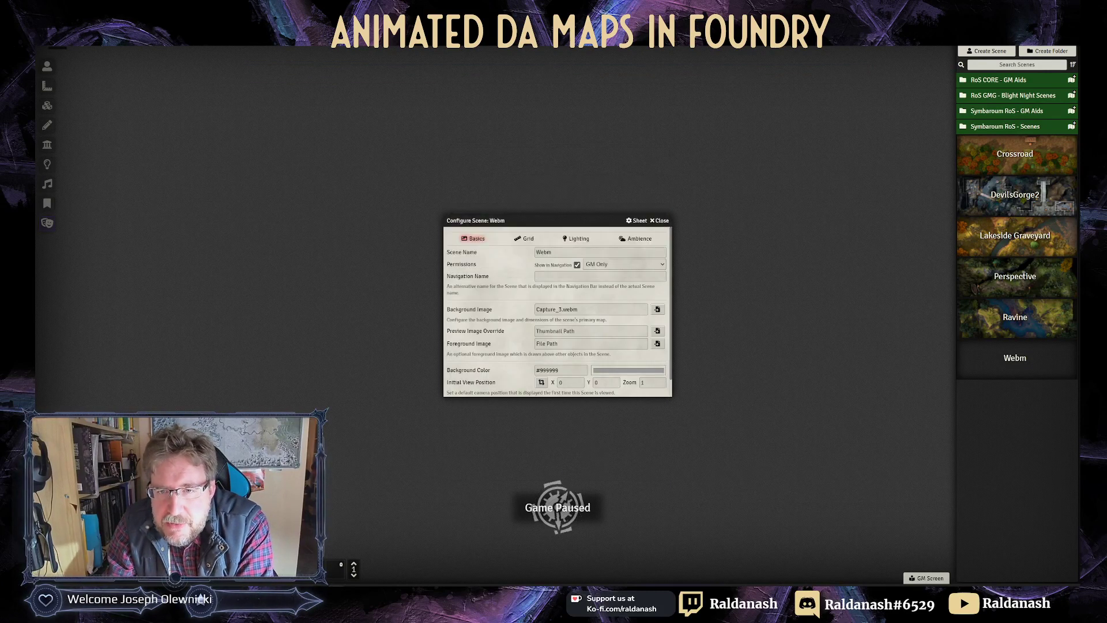
Set the Webm scene's grid opacity to 0 and save the grid change
click(526, 238)
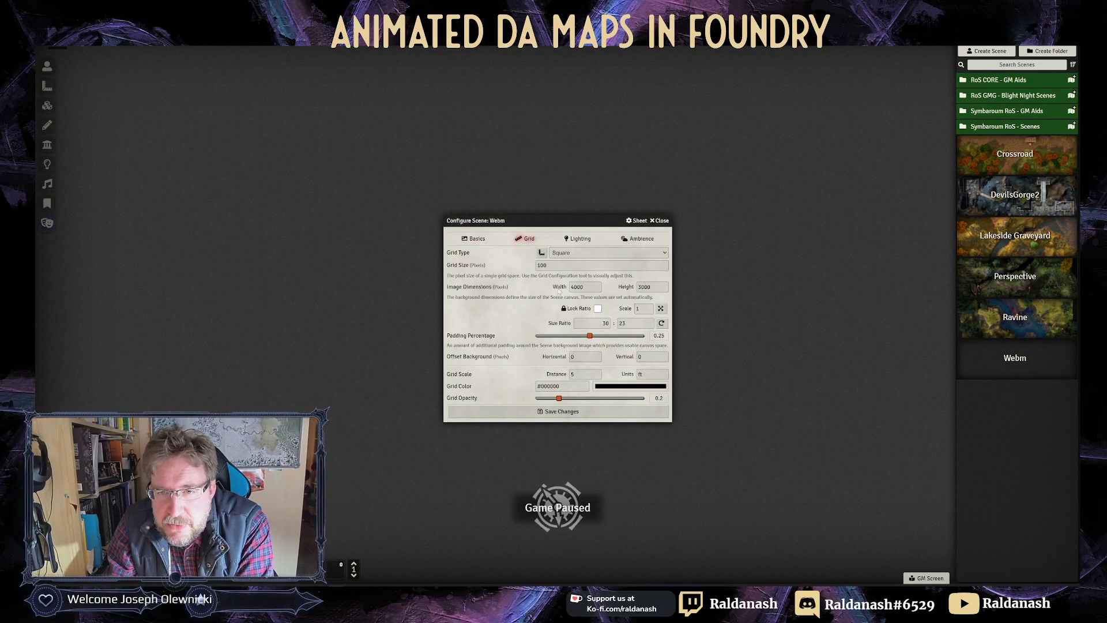
drag(558, 398, 522, 401)
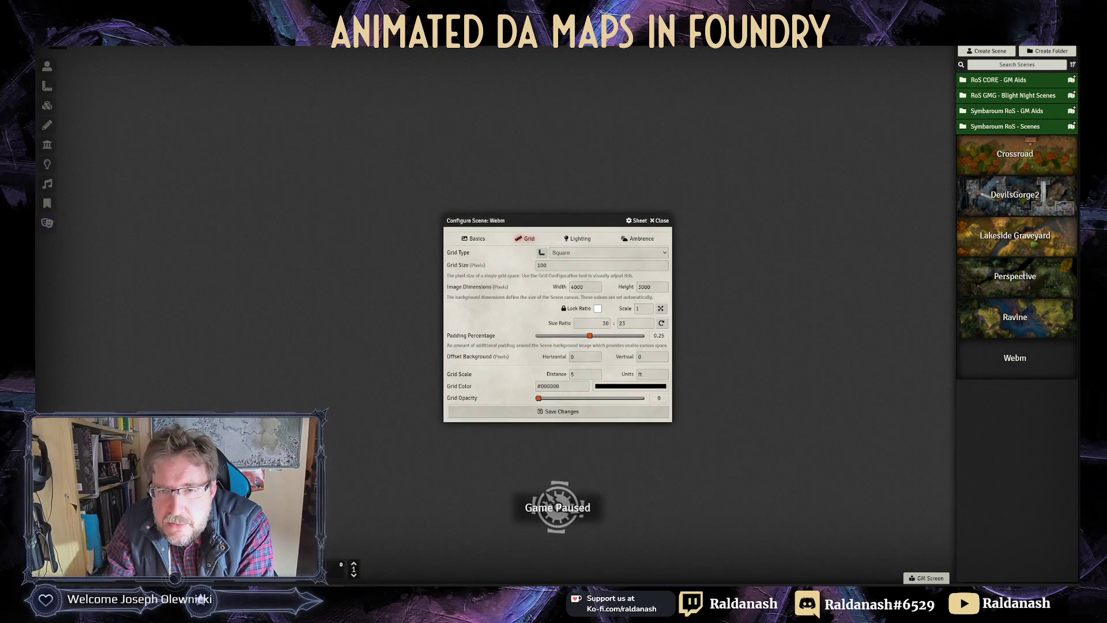
click(577, 252)
click(571, 261)
click(583, 410)
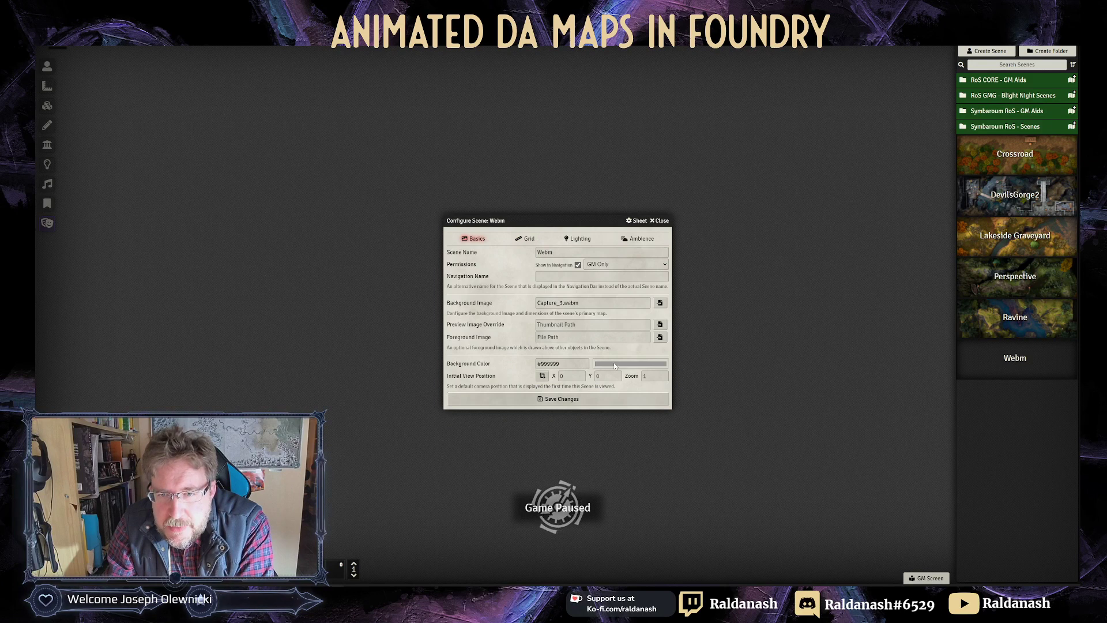
Make the background colour black (#000000), save, and confirm the scene dimension change
click(615, 365)
click(612, 434)
key(Return)
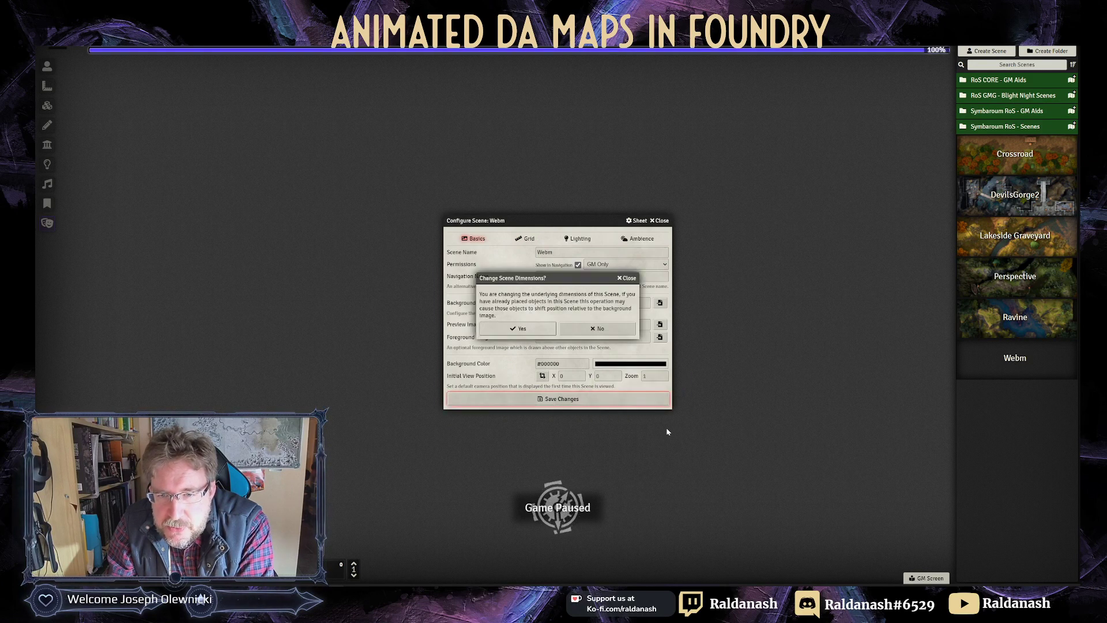
click(518, 328)
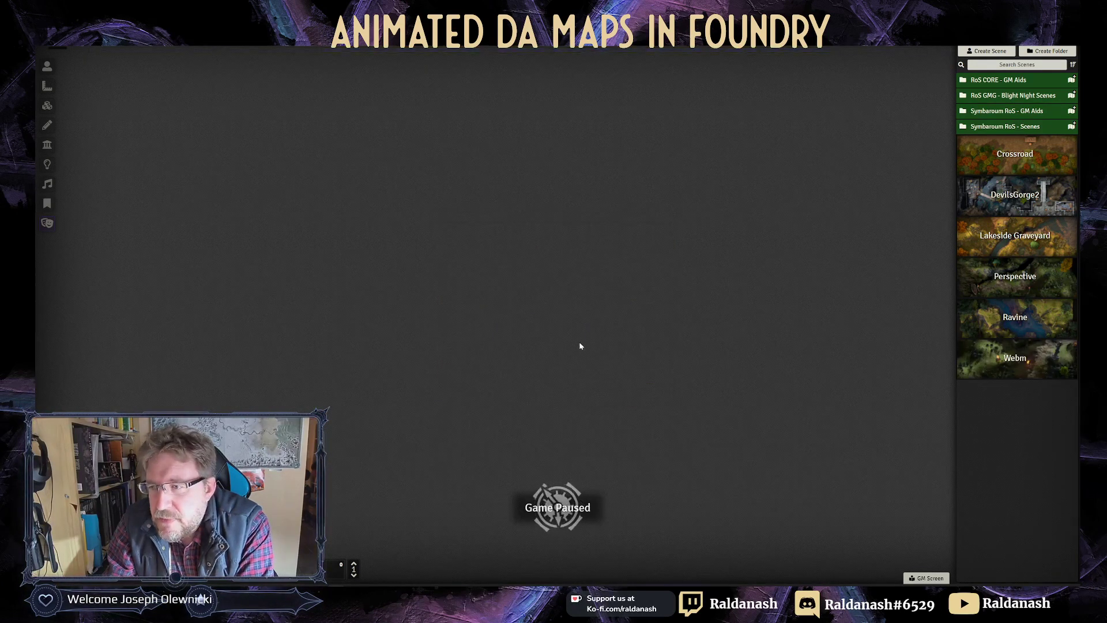
View the Webm scene and zoom in on its animated graveyard map
click(1059, 373)
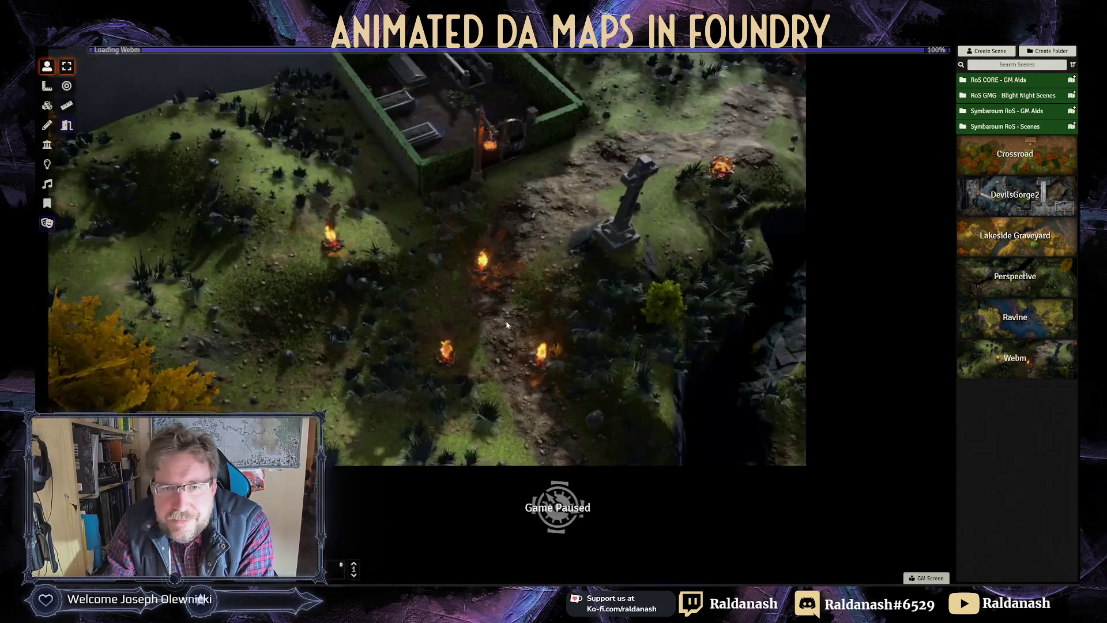
scroll(572, 371, up, 3)
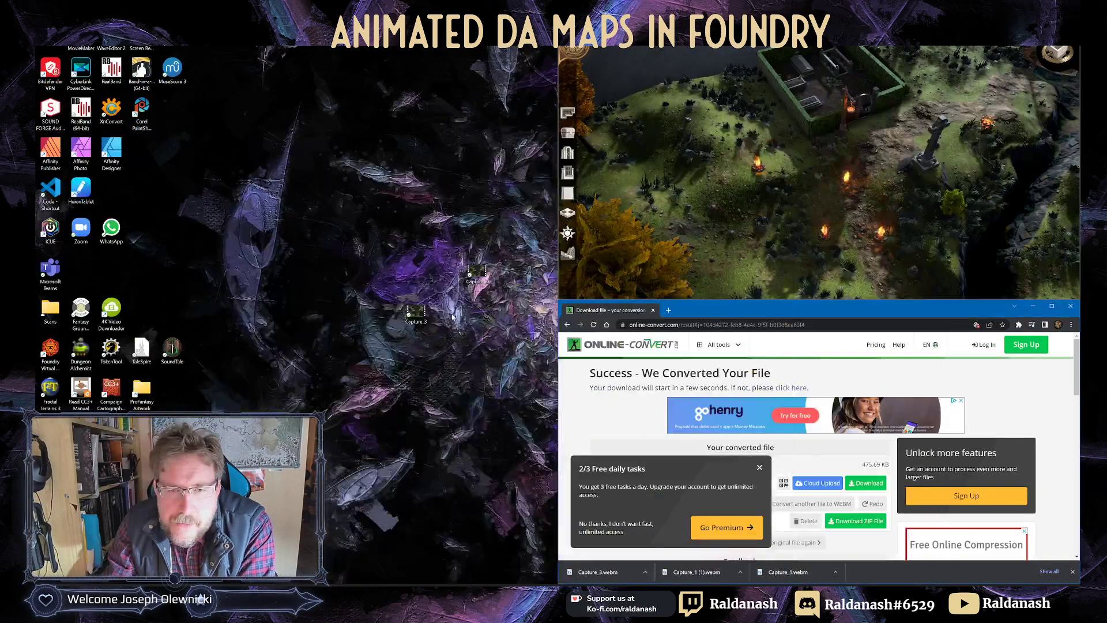
Check the properties of the Capture_3 MP4 file on the desktop
click(417, 314)
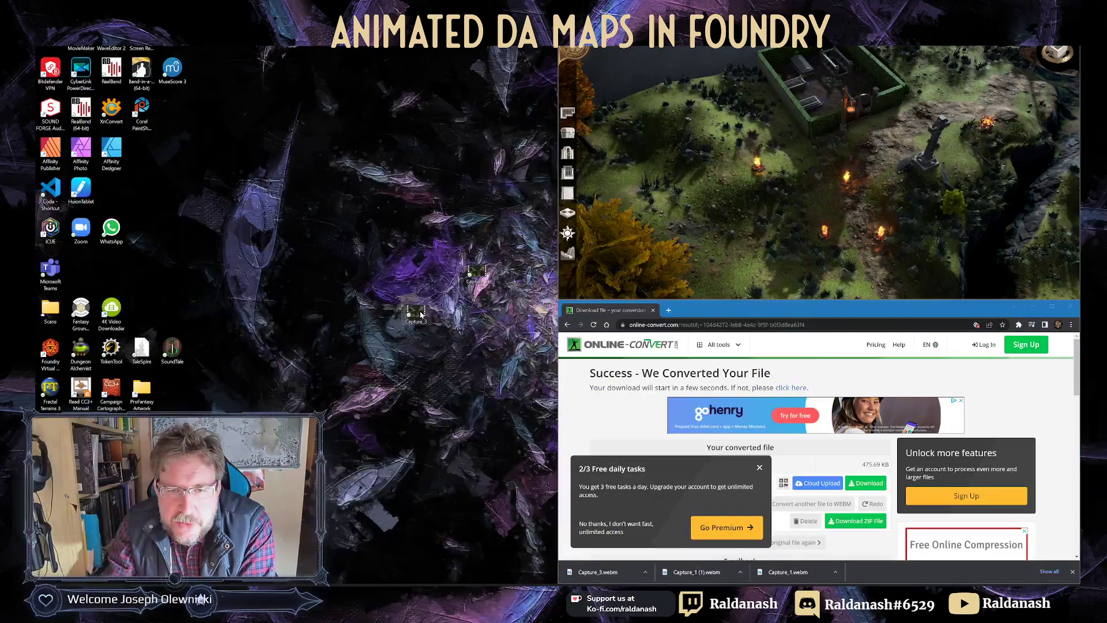
right_click(417, 319)
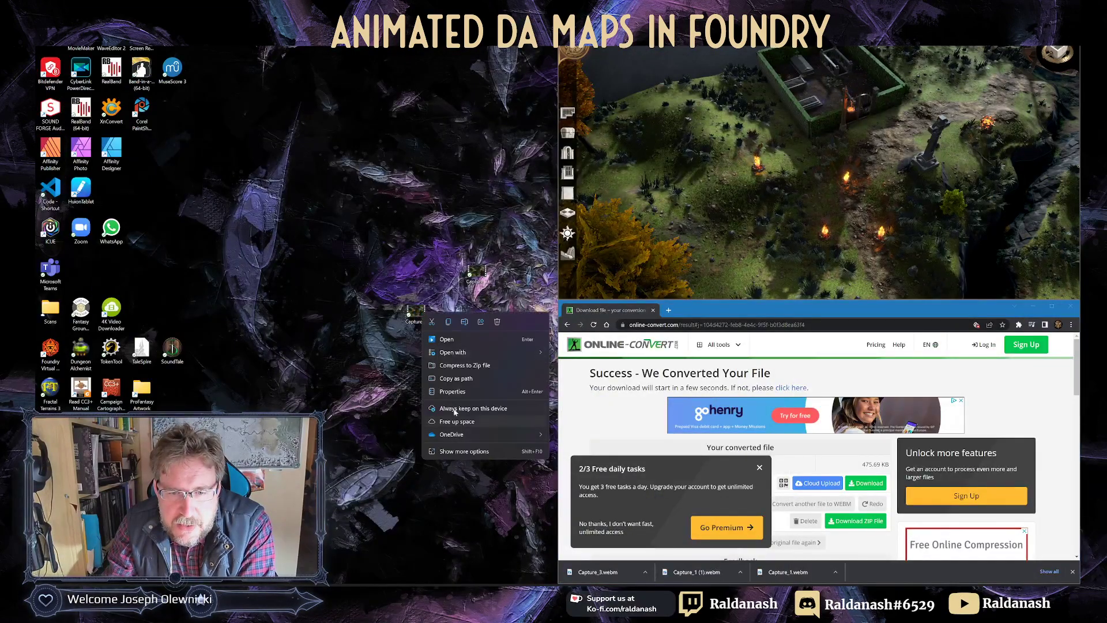
click(453, 391)
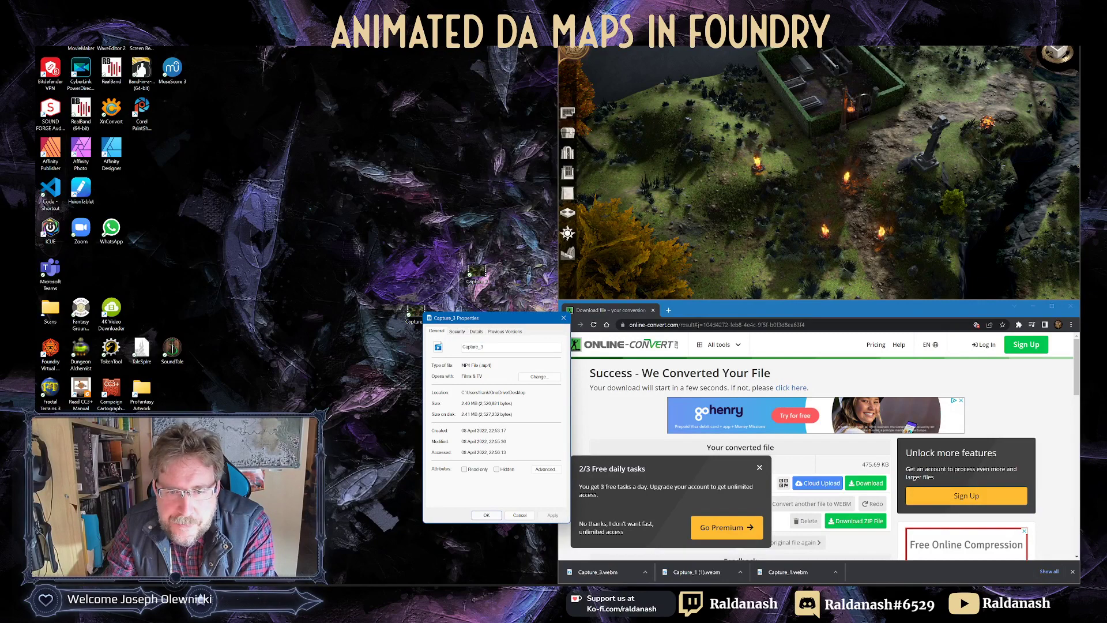
click(563, 319)
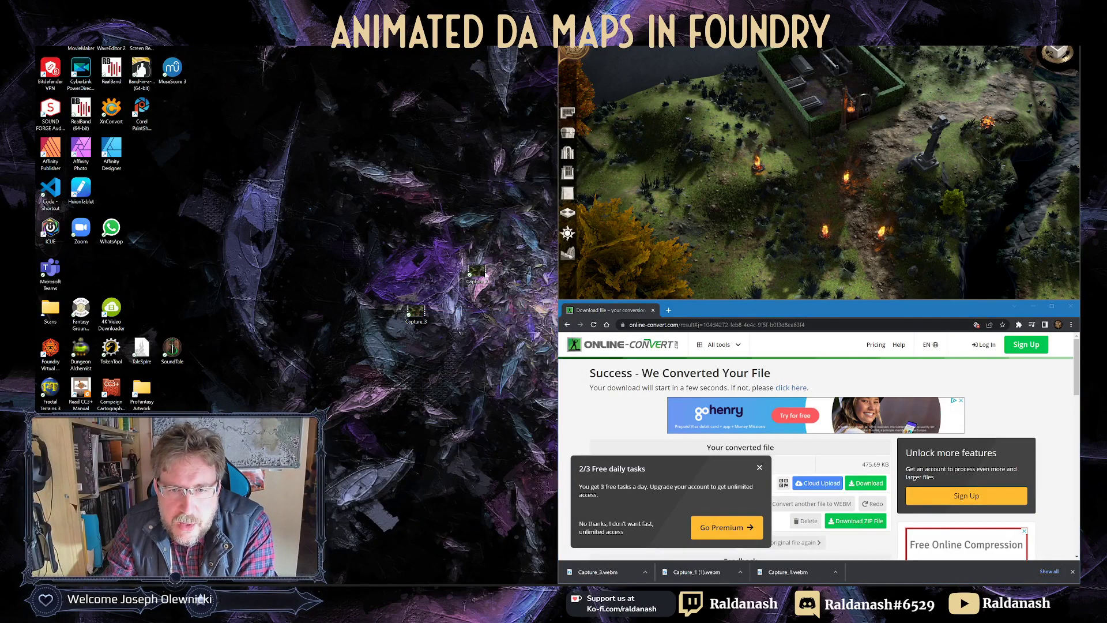
Check the Capture_3 WebM file's properties and dismiss the free daily tasks notice
right_click(483, 274)
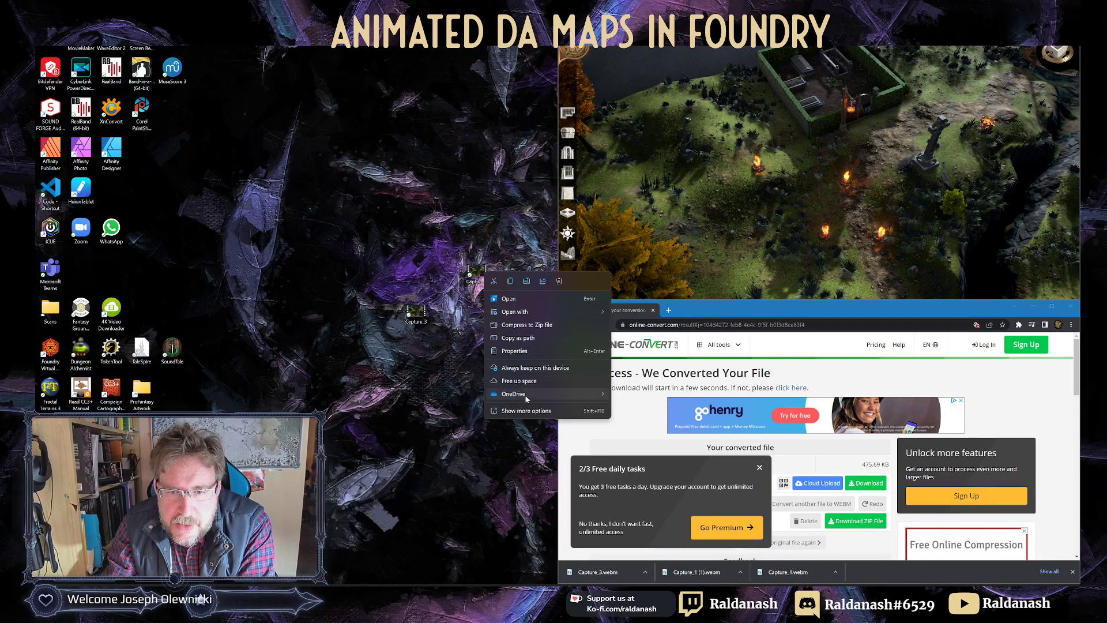
click(514, 352)
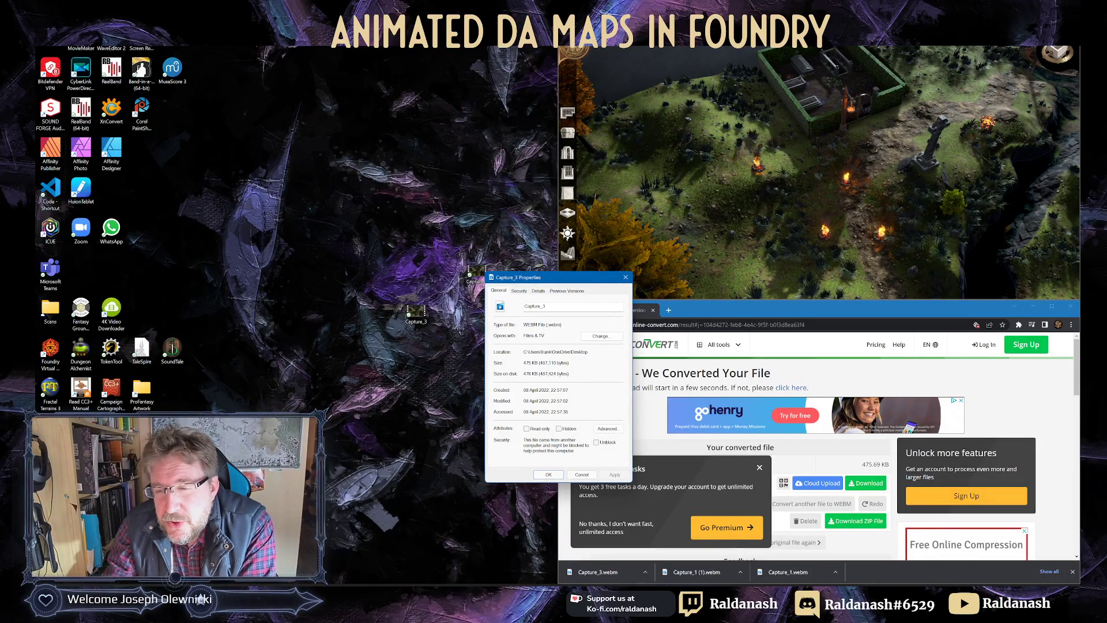
click(625, 277)
click(758, 468)
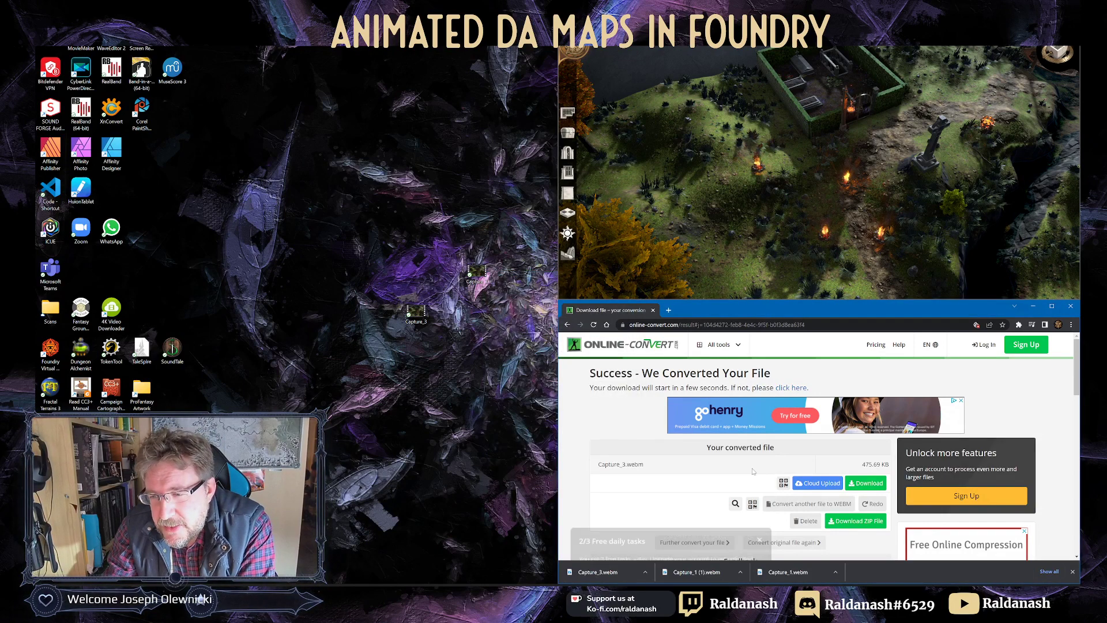
scroll(661, 403, down, 2)
Scroll to the top of the Online-Convert results page and close the converter browser window
scroll(593, 428, up, 3)
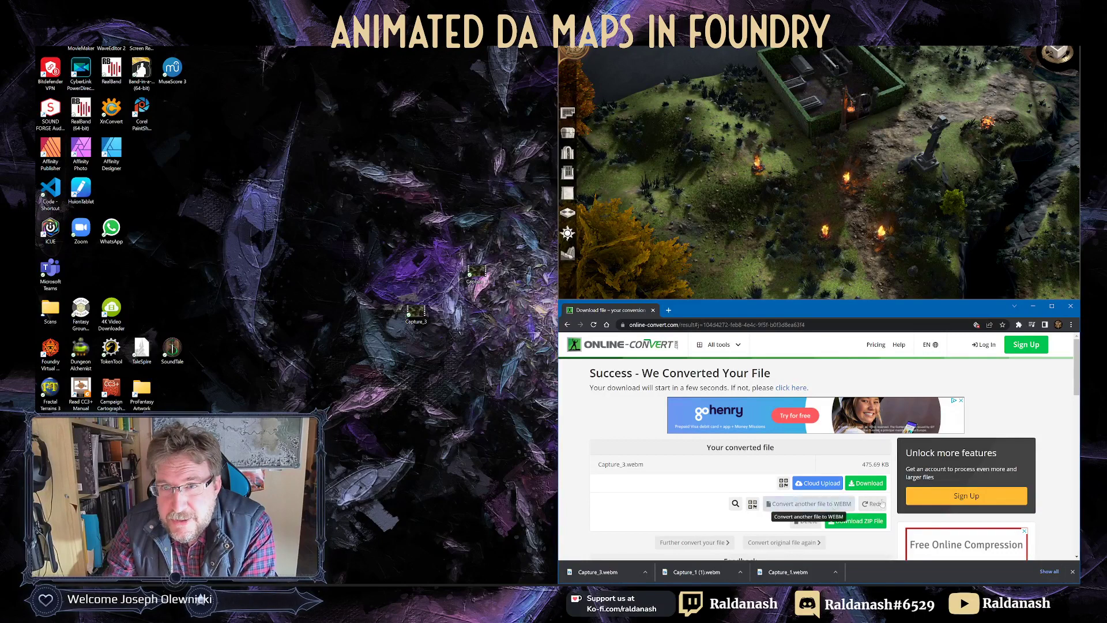
click(1068, 308)
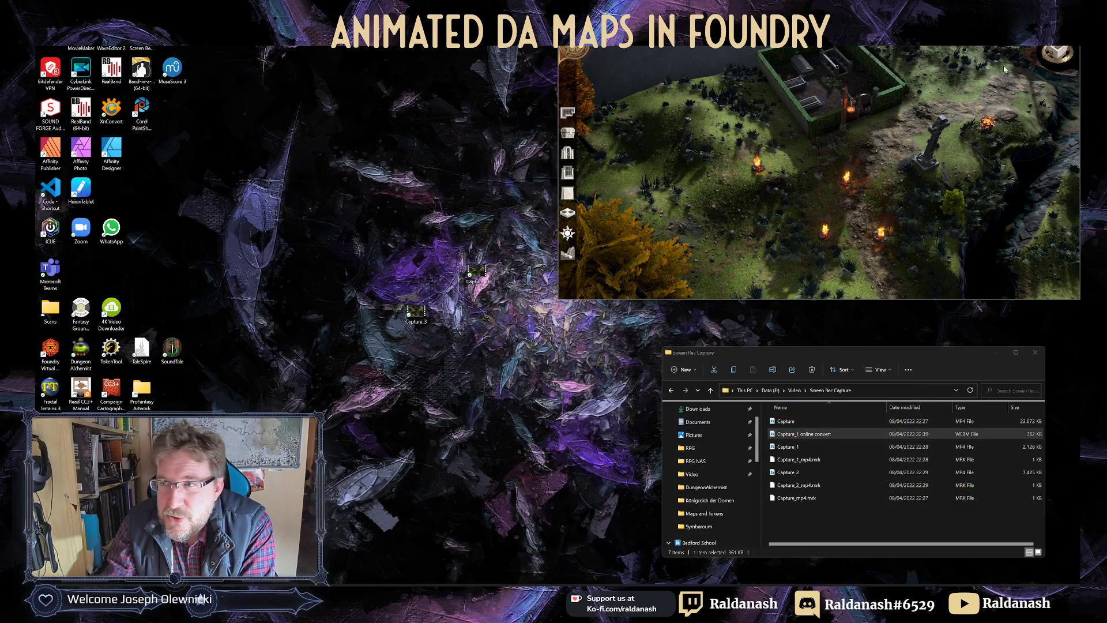
Maximise the graveyard map video window so the animated Webm map fills the screen
double_click(990, 78)
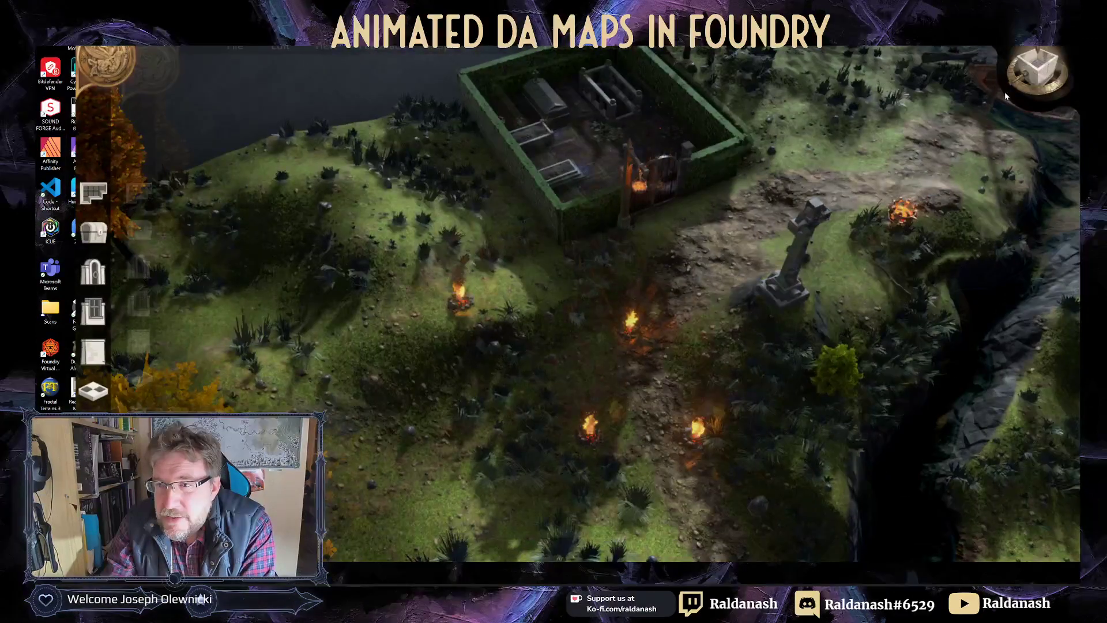